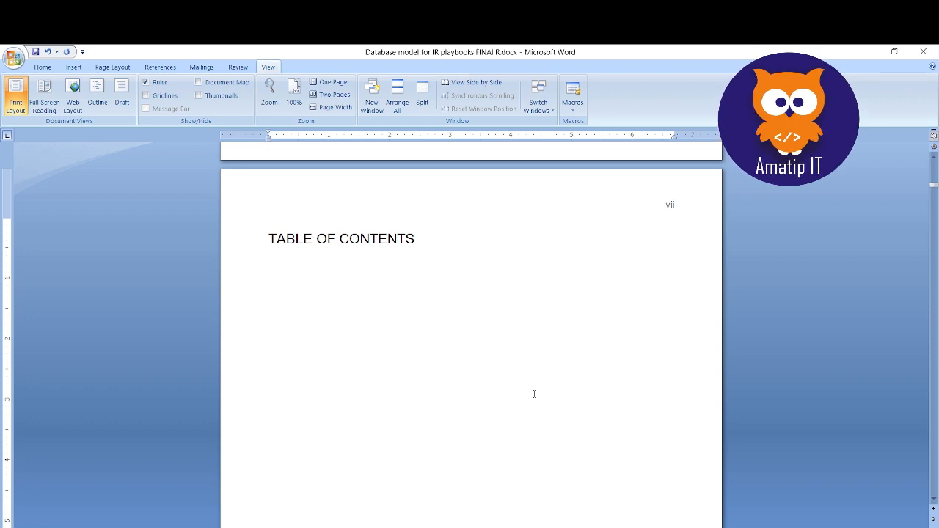
- Examine the Table of Contents and List of Figures pages that precede the introduction
scroll(621, 413, down, 3)
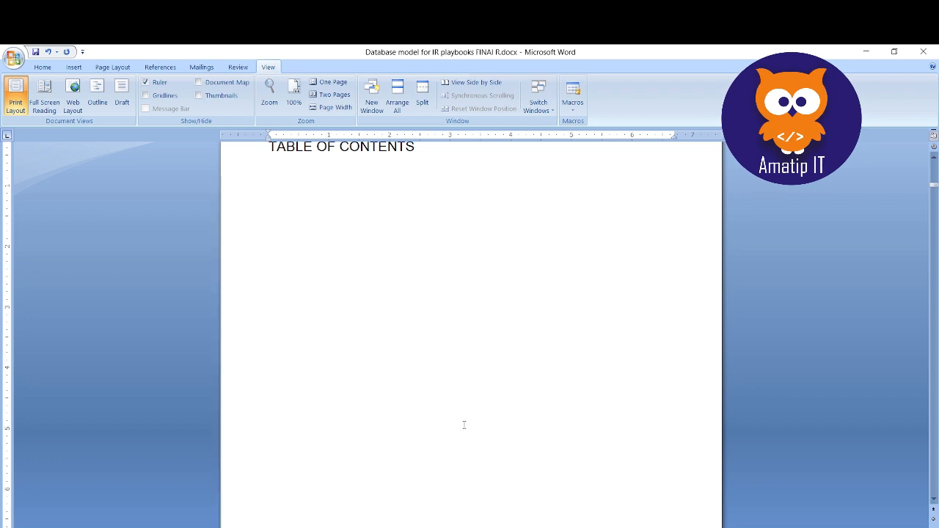
scroll(466, 424, up, 1)
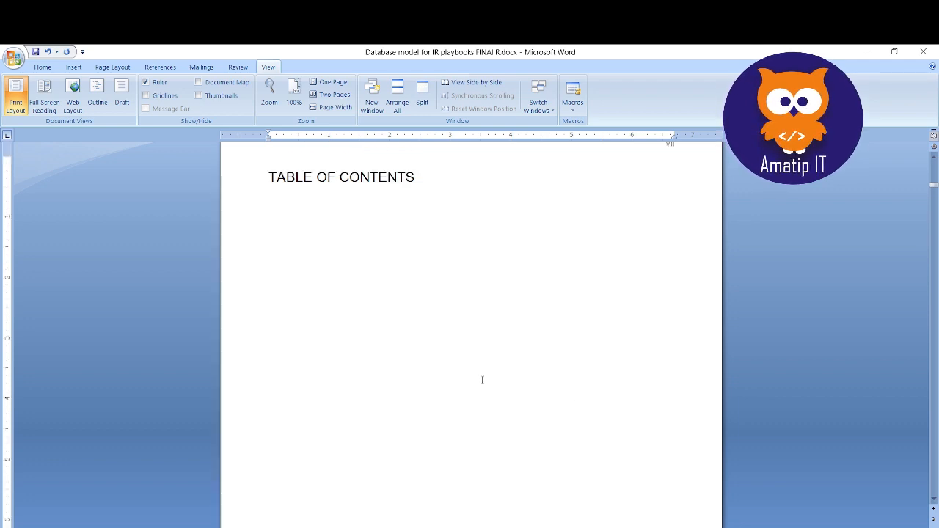
scroll(482, 385, up, 3)
scroll(482, 396, down, 3)
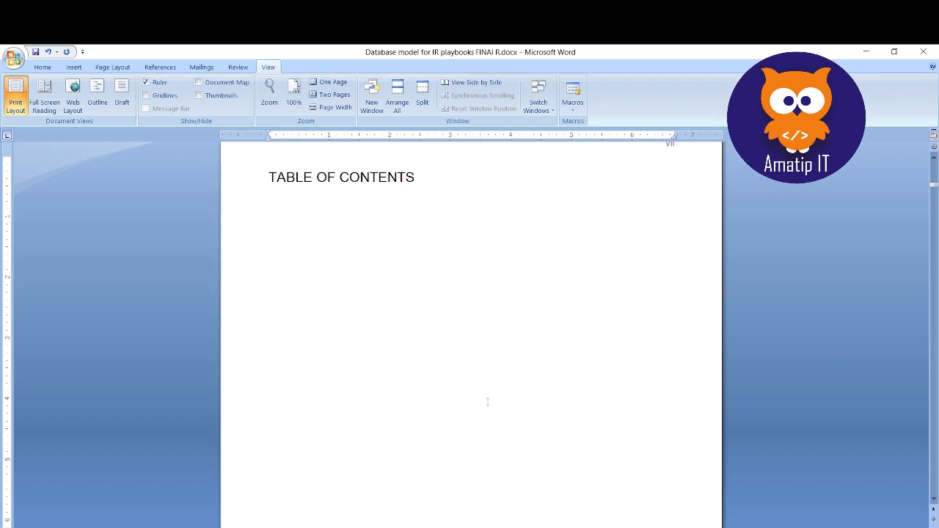
scroll(492, 406, down, 1)
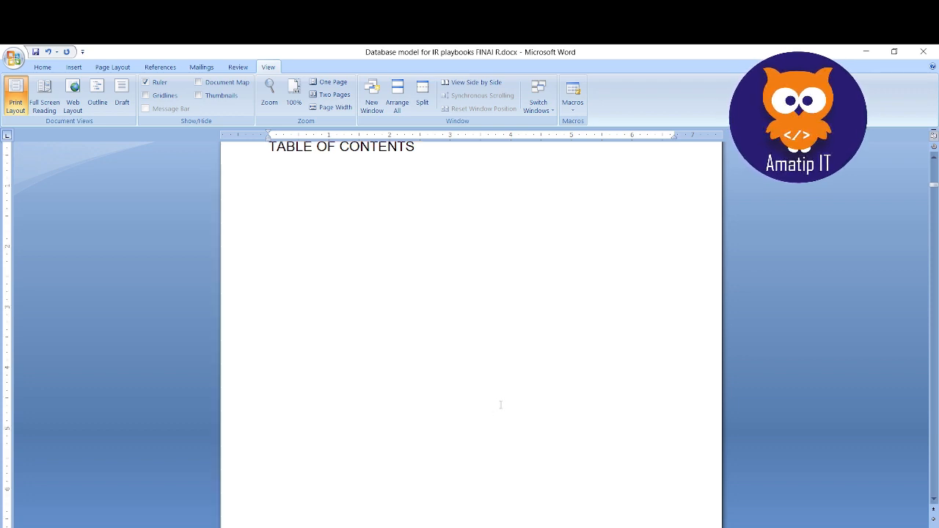
scroll(500, 404, down, 13)
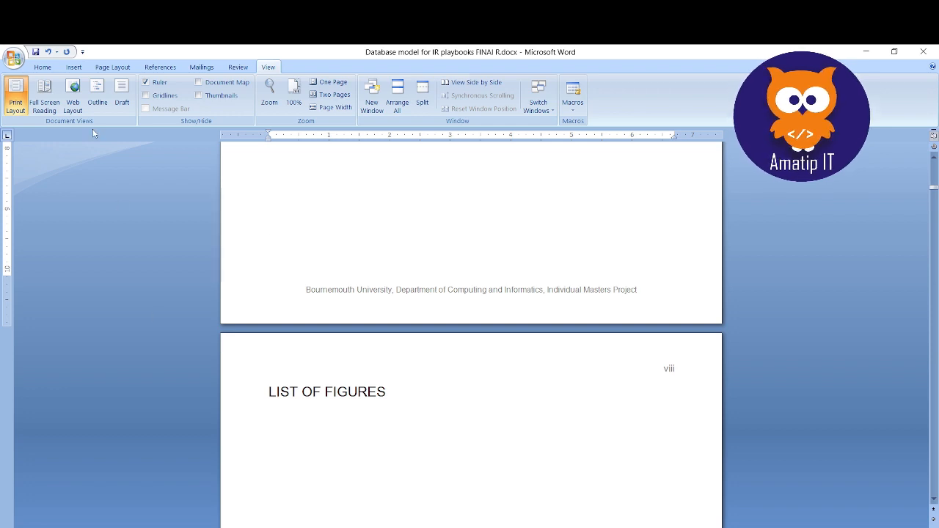
click(43, 67)
scroll(421, 495, down, 6)
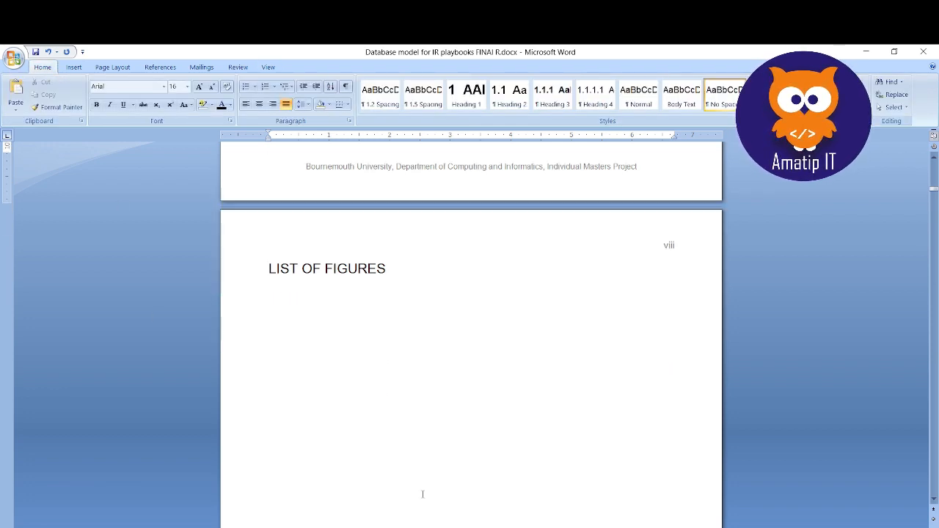
scroll(422, 494, down, 3)
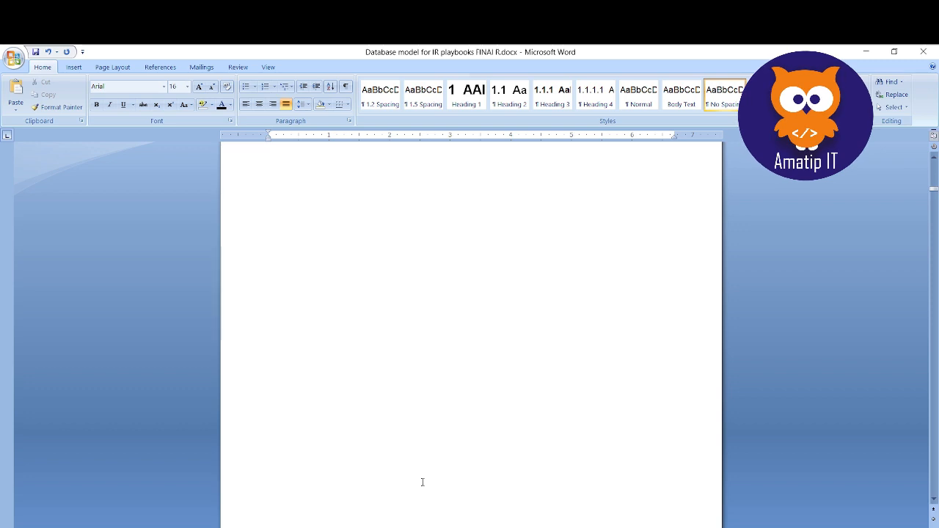
scroll(436, 460, down, 5)
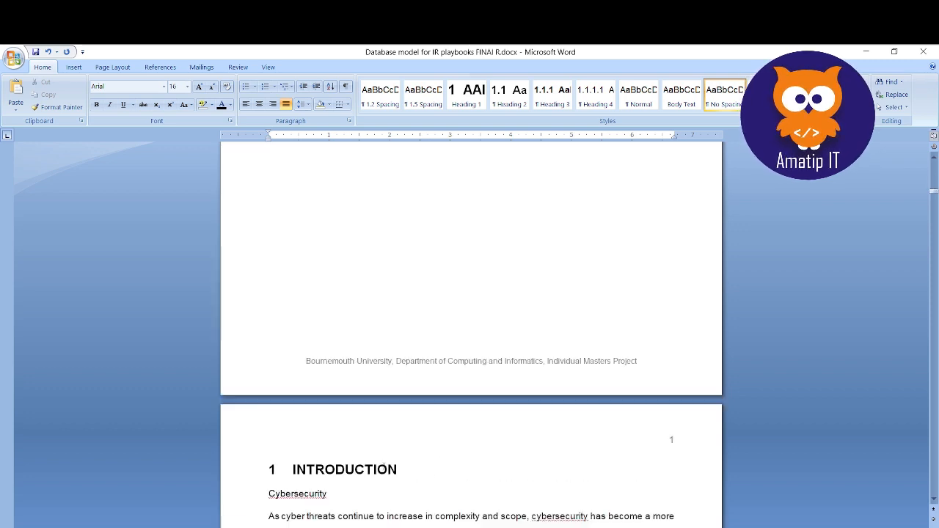
- Review the Introduction chapter from its main heading through the Aims and objectives section
scroll(417, 474, down, 5)
click(315, 285)
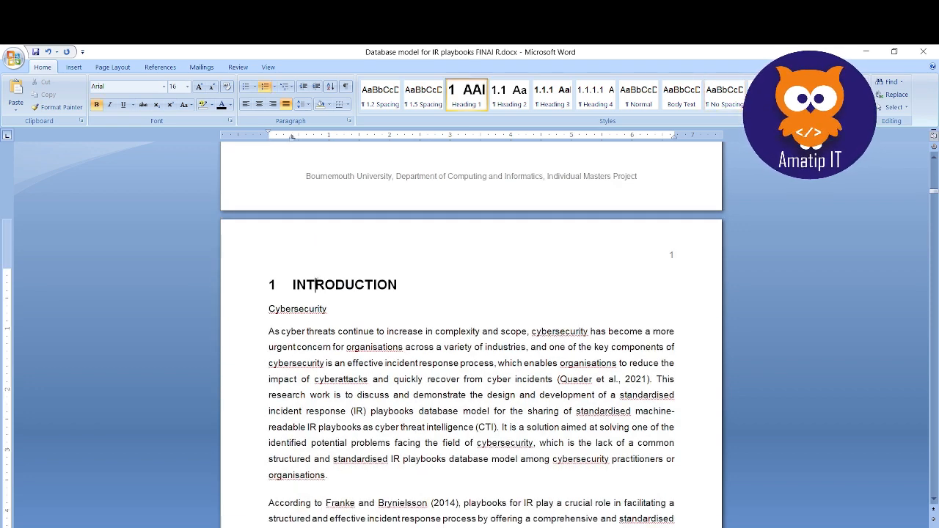
scroll(379, 366, down, 3)
scroll(471, 330, down, 2)
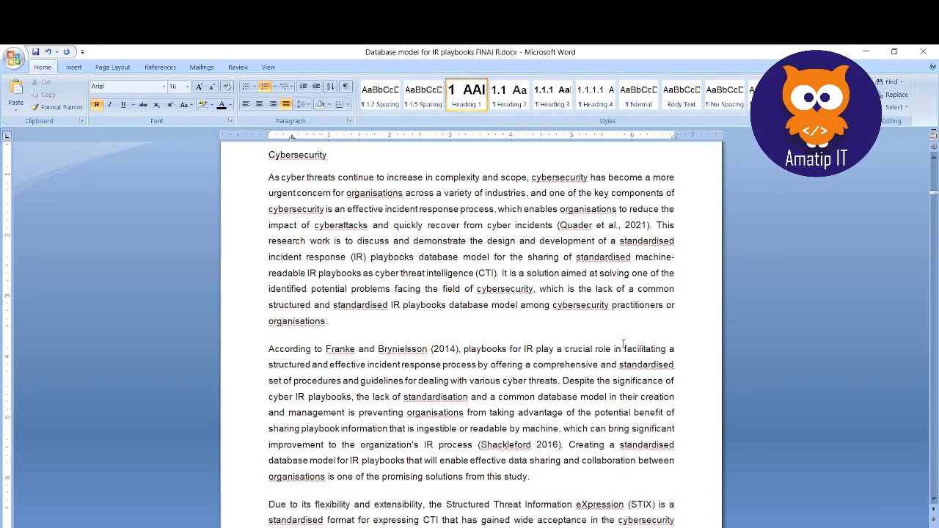
scroll(625, 360, down, 9)
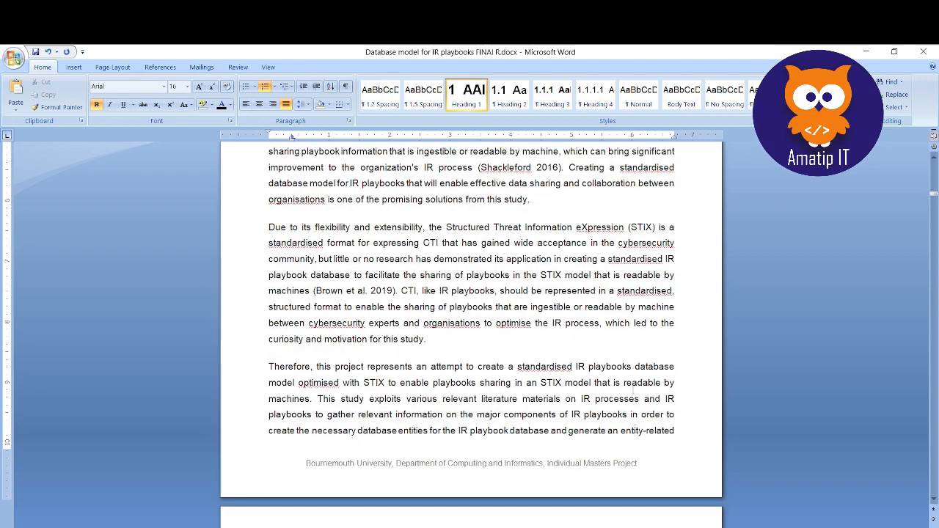
scroll(633, 394, down, 6)
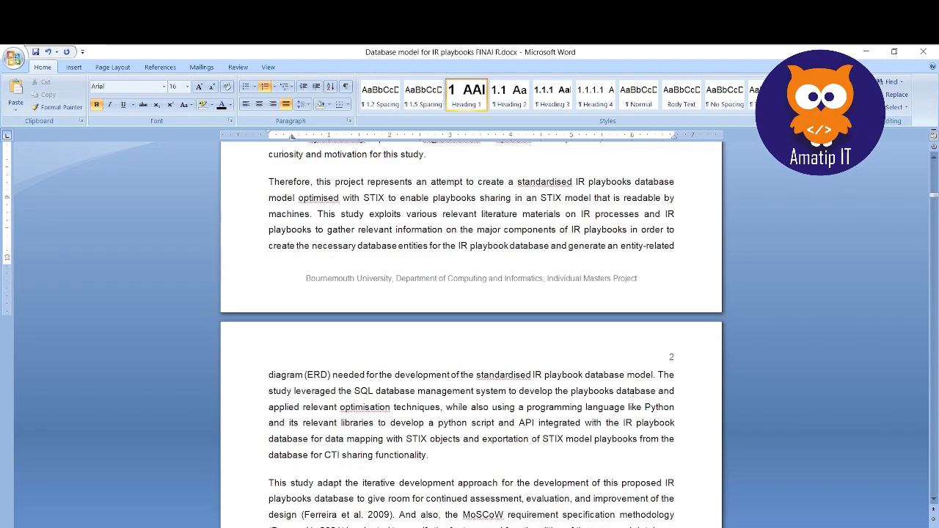
scroll(612, 440, down, 14)
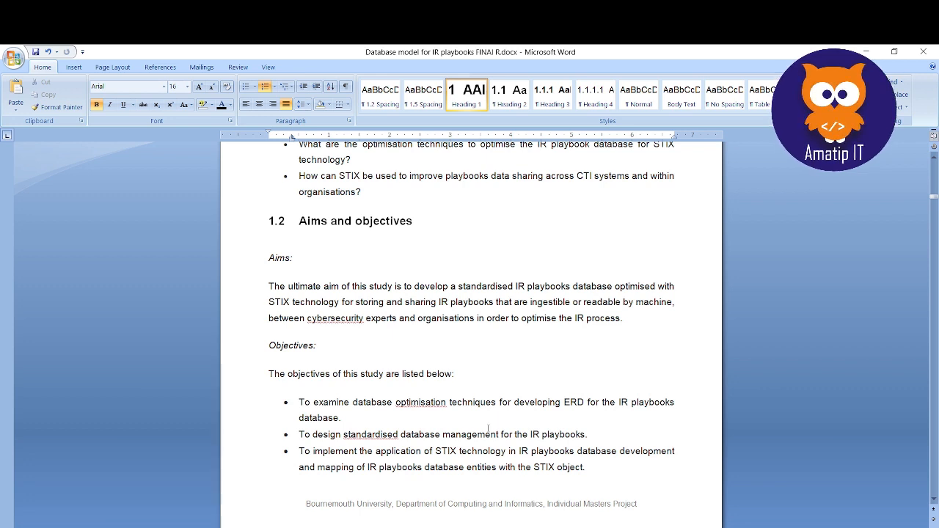
scroll(456, 300, up, 1)
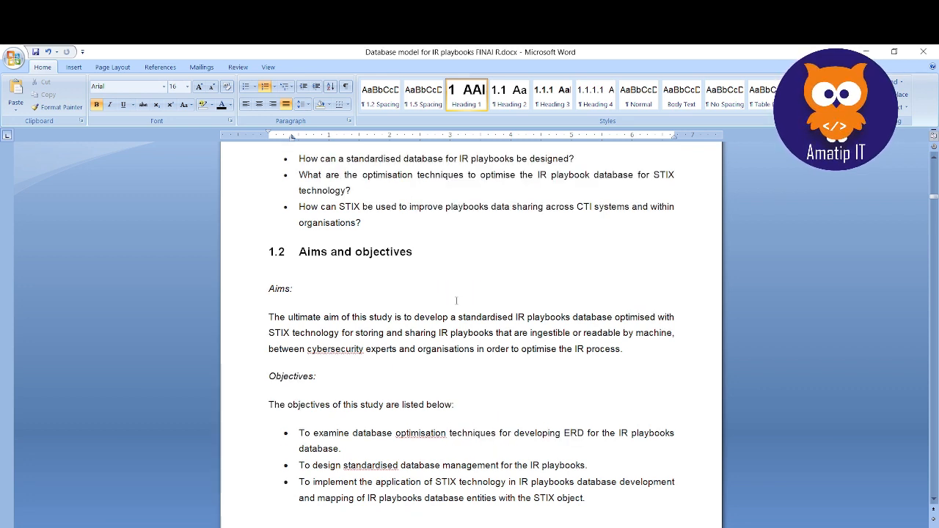
scroll(456, 300, up, 15)
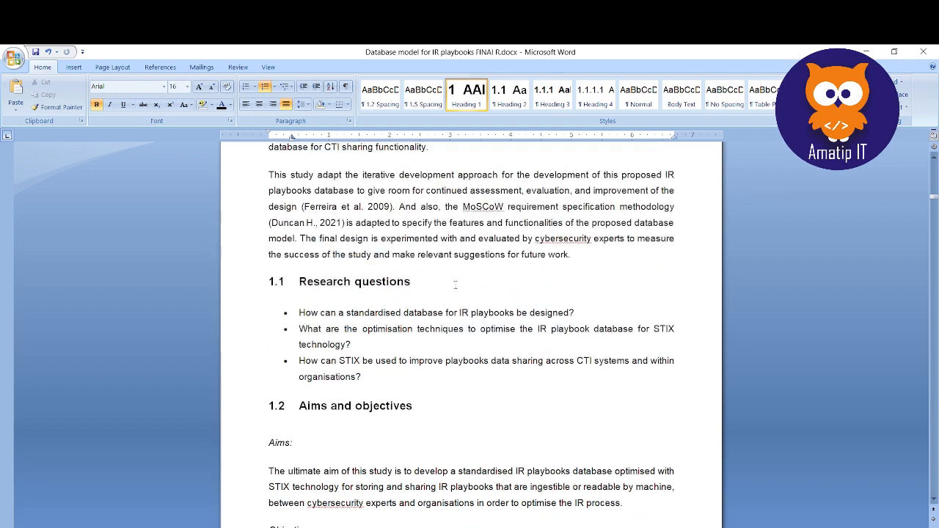
scroll(469, 288, up, 14)
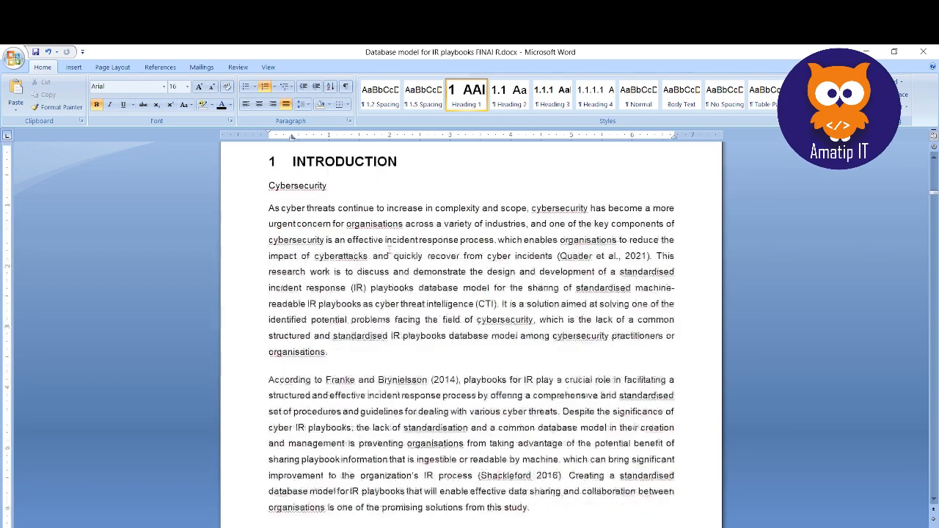
- Check which paragraph styles are applied to the INTRODUCTION heading and the Cybersecurity line below it
double_click(315, 316)
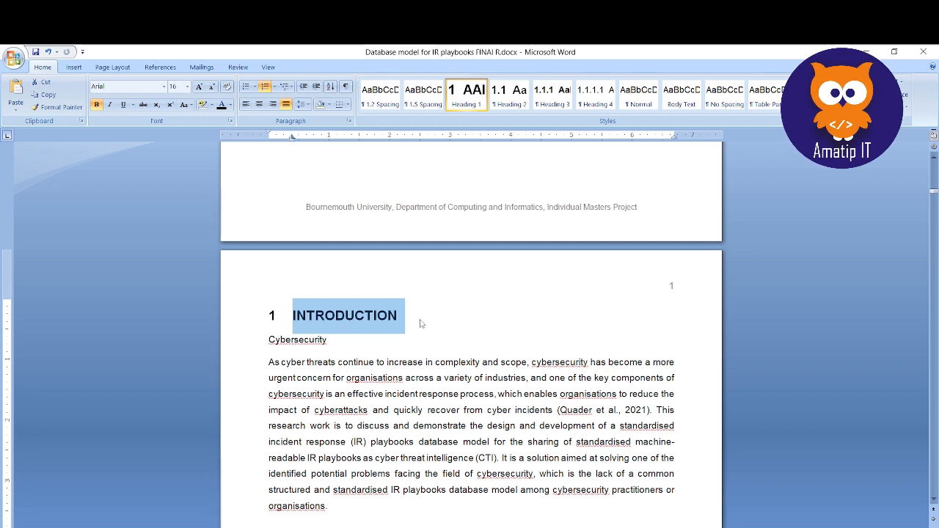
click(426, 362)
drag(419, 322, 280, 310)
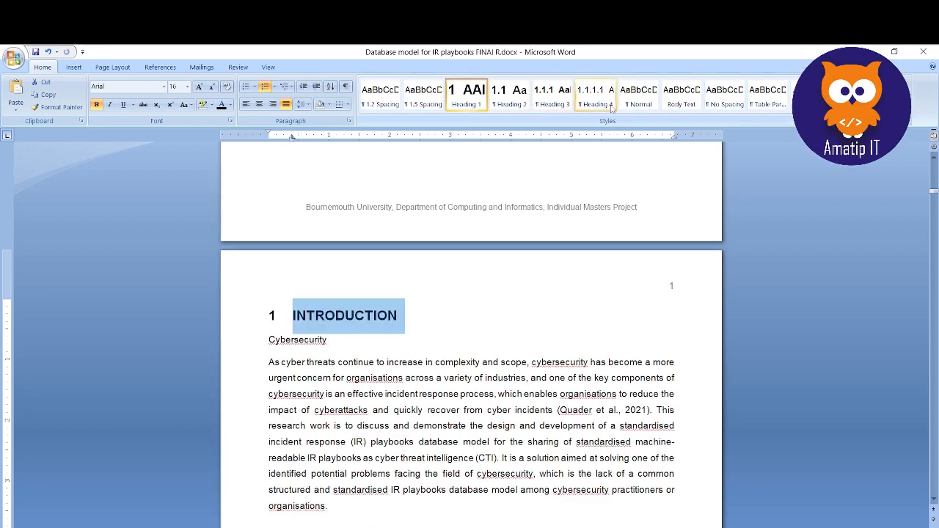
click(449, 339)
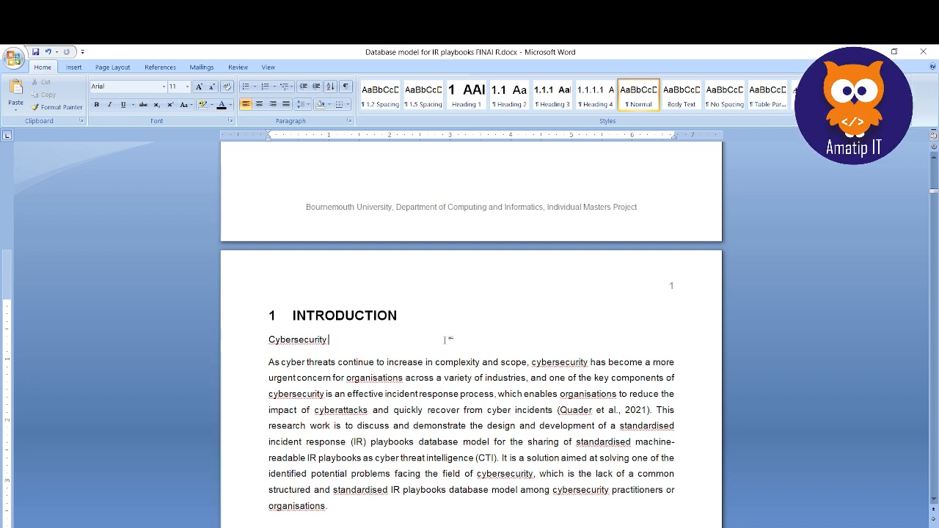
scroll(391, 351, down, 1)
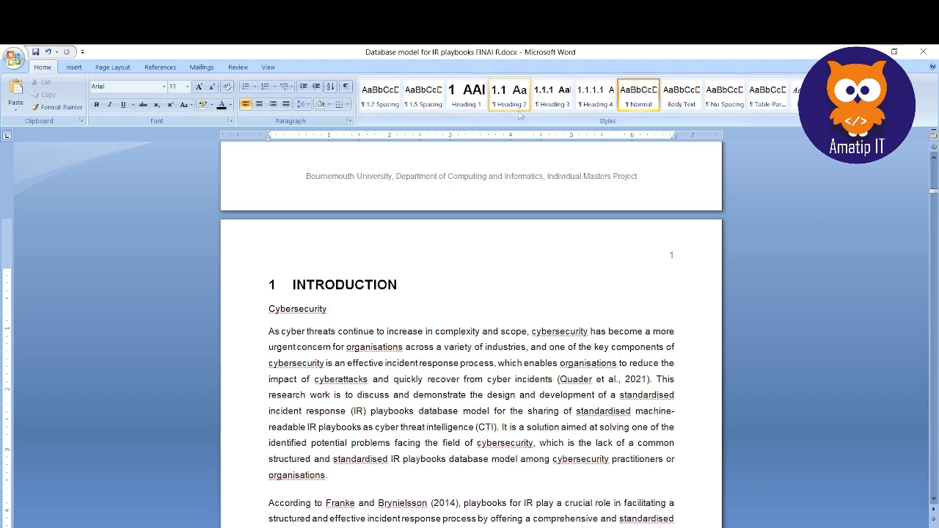
click(564, 105)
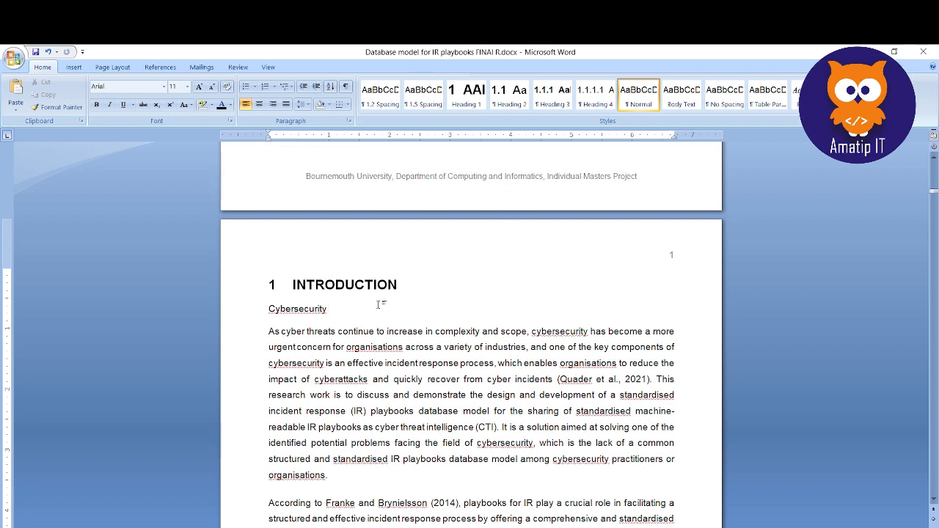
scroll(389, 297, down, 1)
scroll(405, 286, up, 1)
drag(405, 287, 259, 287)
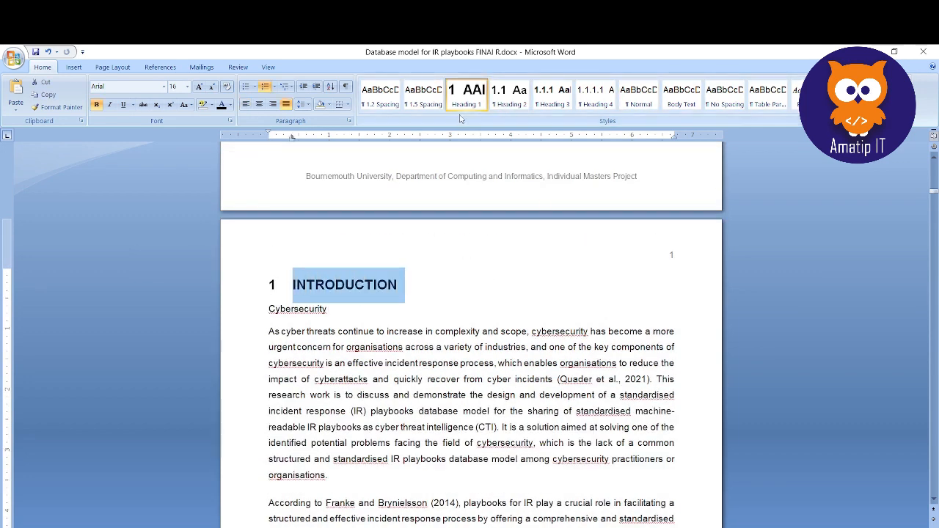
click(307, 289)
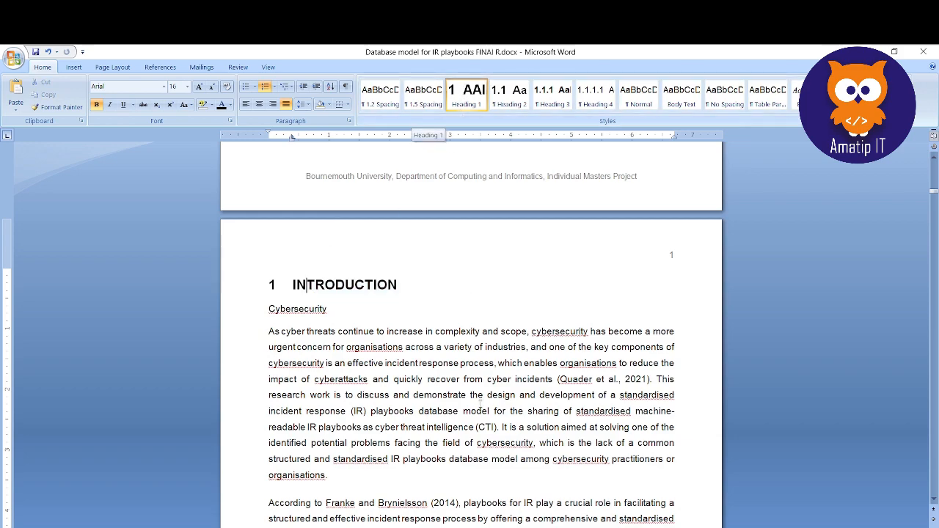
- Check the styles of the section headings Research questions, Aims and objectives, and Scope and limitations of the study
scroll(471, 330, down, 7)
scroll(385, 386, down, 12)
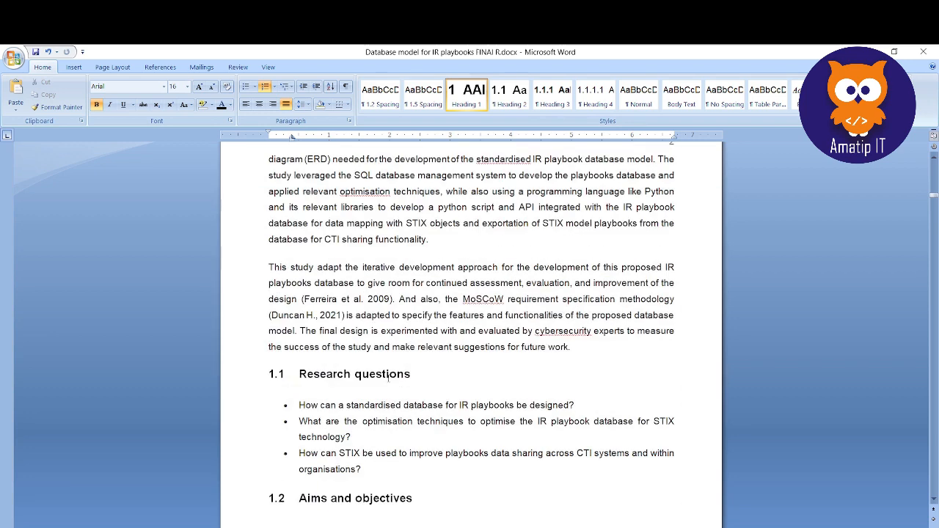
click(406, 287)
triple_click(406, 287)
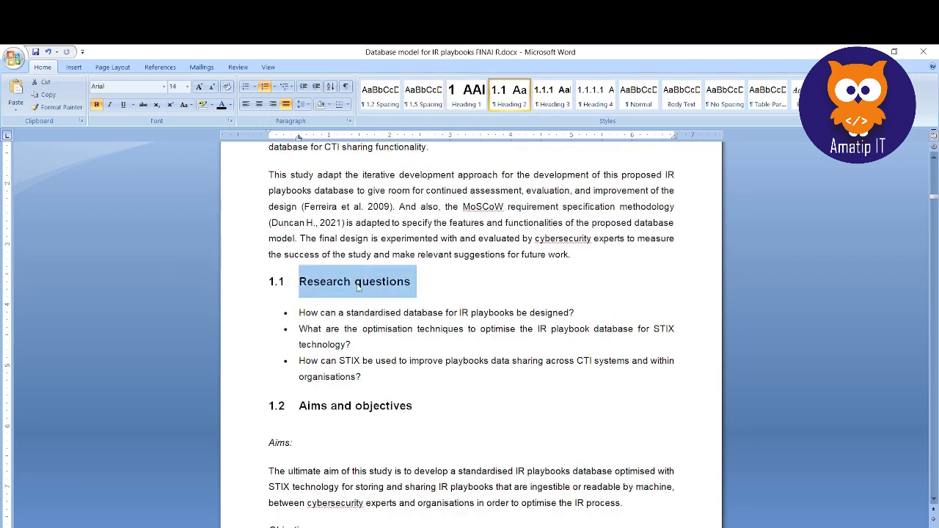
triple_click(415, 404)
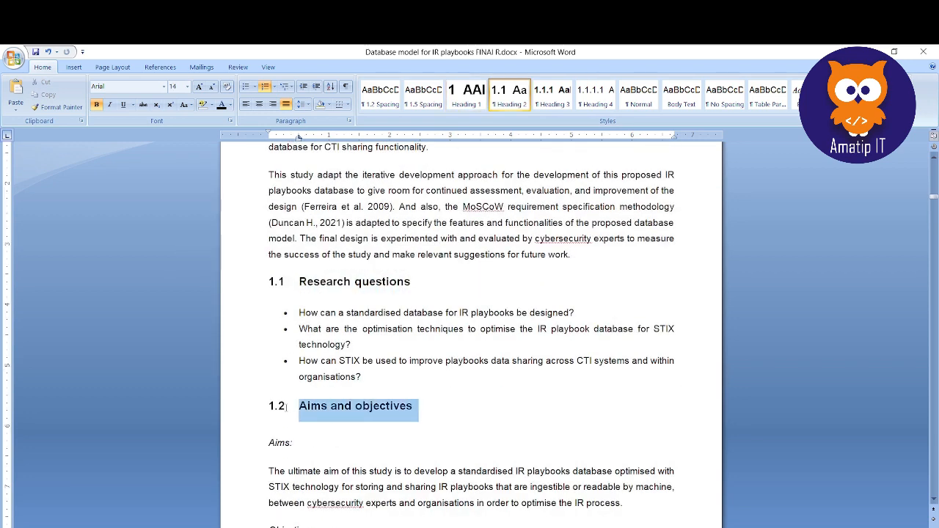
click(469, 409)
scroll(469, 409, down, 12)
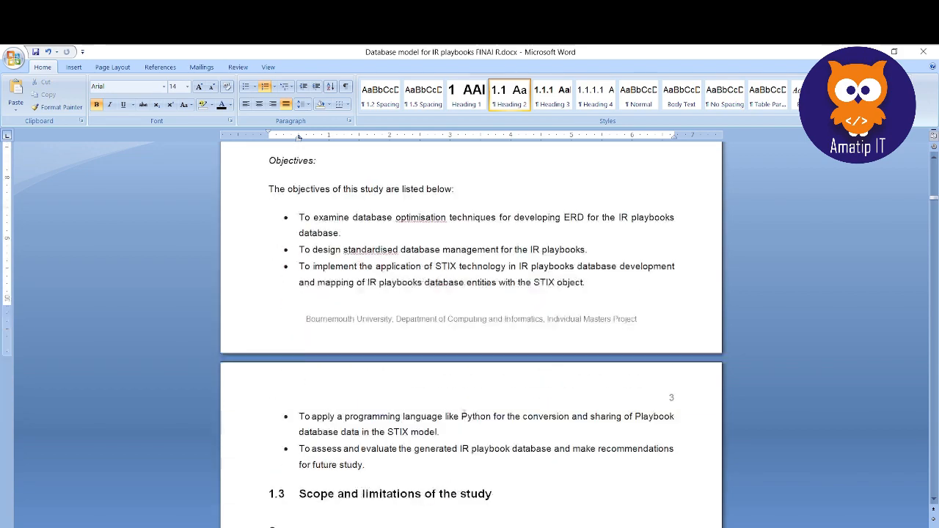
click(449, 308)
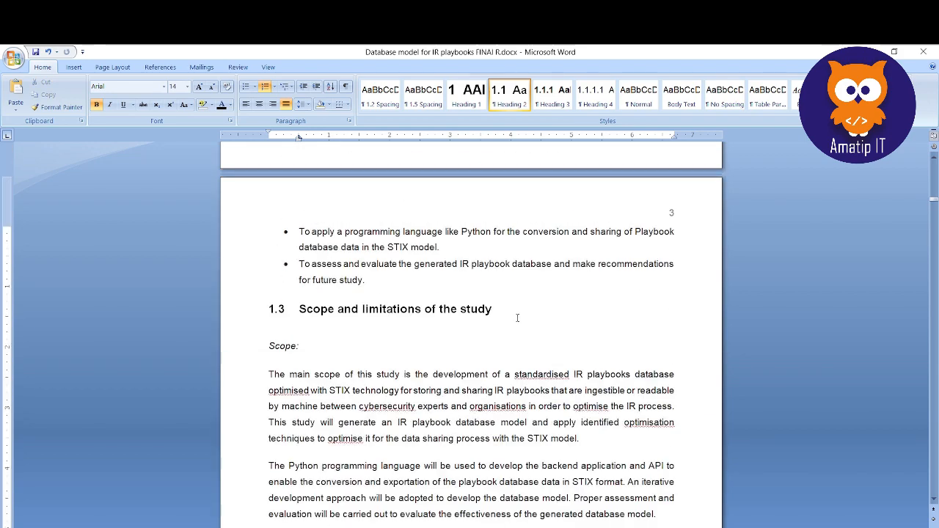
- Look through sections 1.4 Significant of the study and 1.5 Project structure, and return to the Introduction text
scroll(517, 318, down, 16)
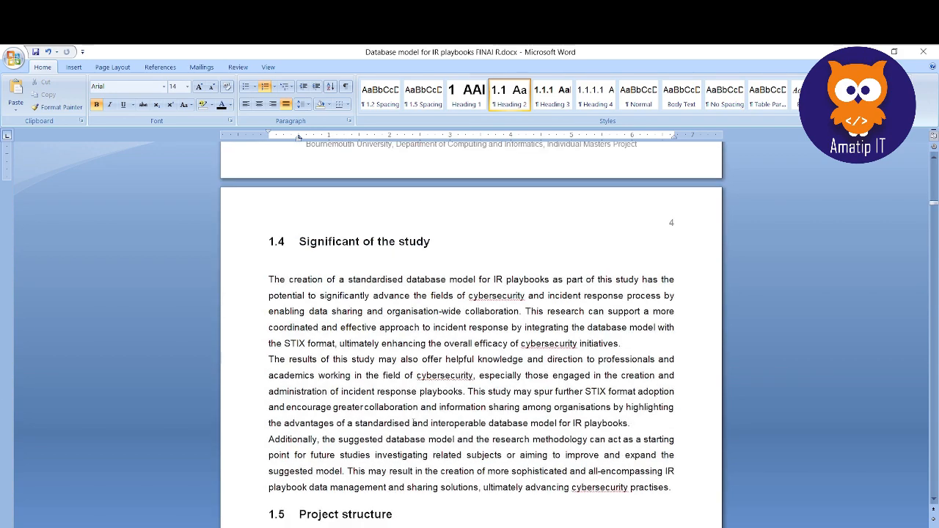
scroll(414, 423, down, 6)
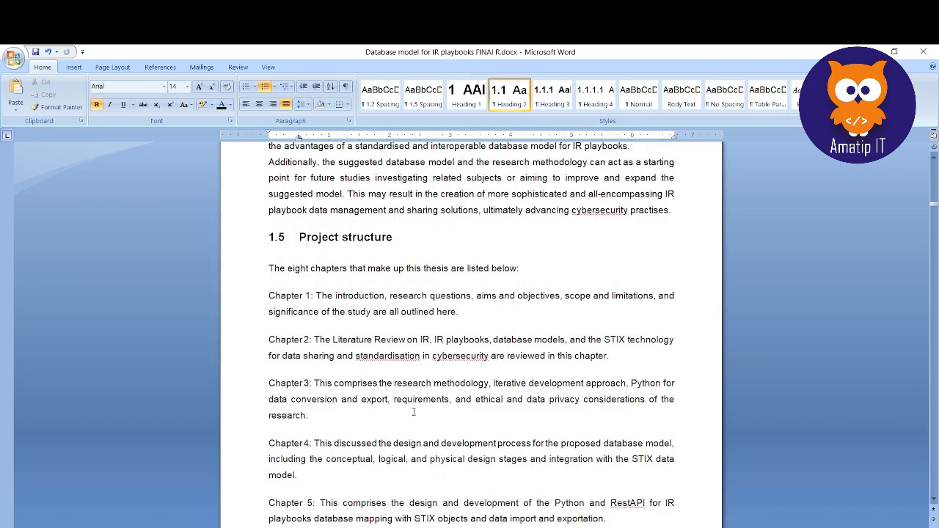
scroll(412, 397, down, 3)
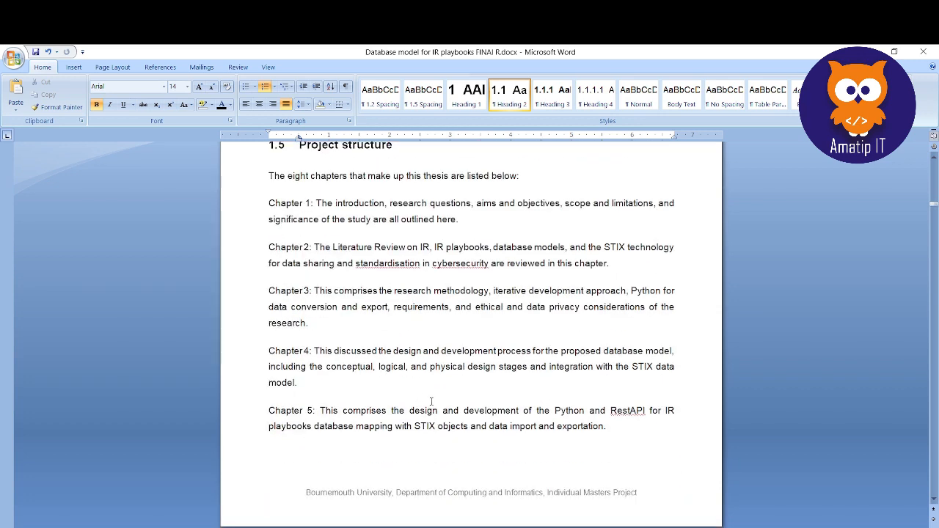
scroll(431, 402, down, 12)
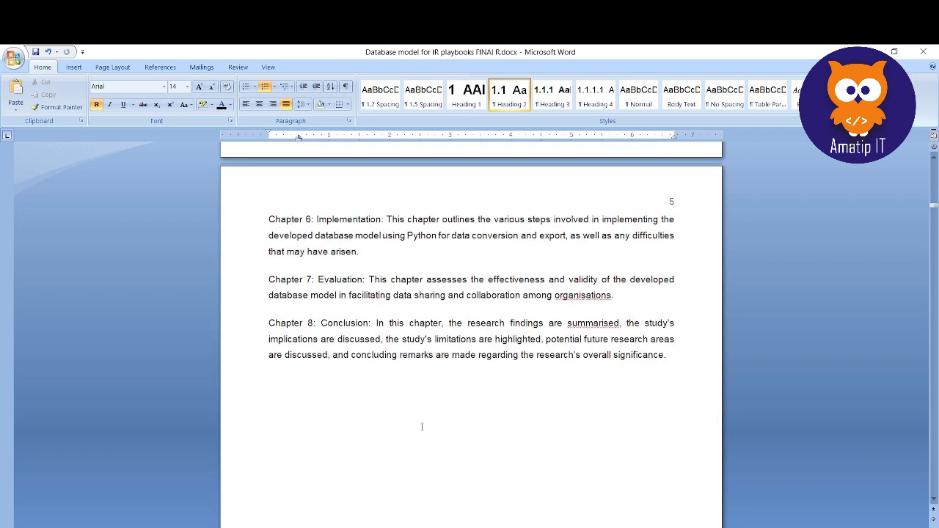
scroll(422, 427, down, 6)
scroll(419, 424, up, 20)
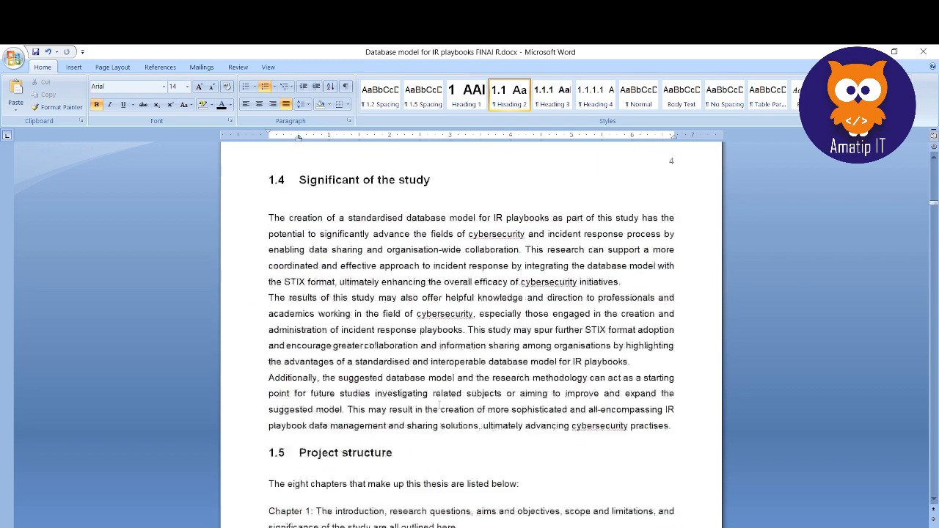
scroll(438, 405, up, 20)
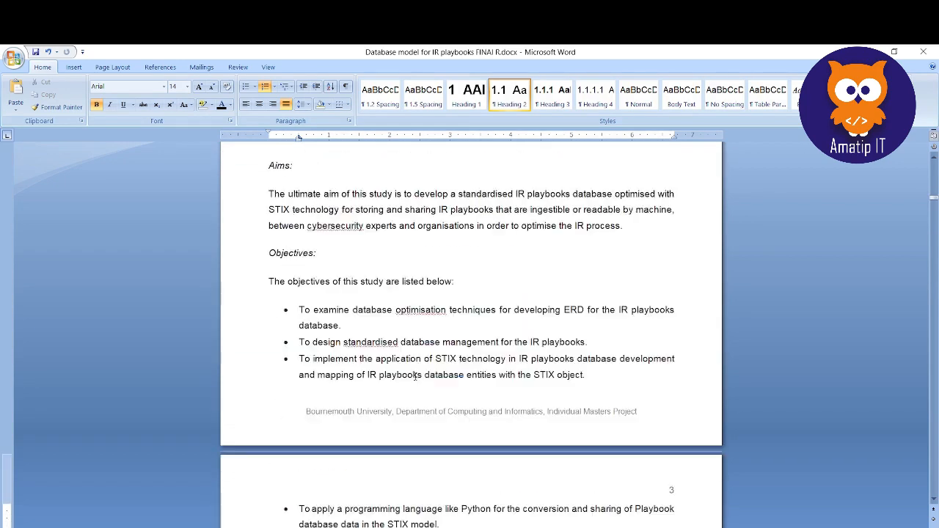
scroll(415, 375, up, 20)
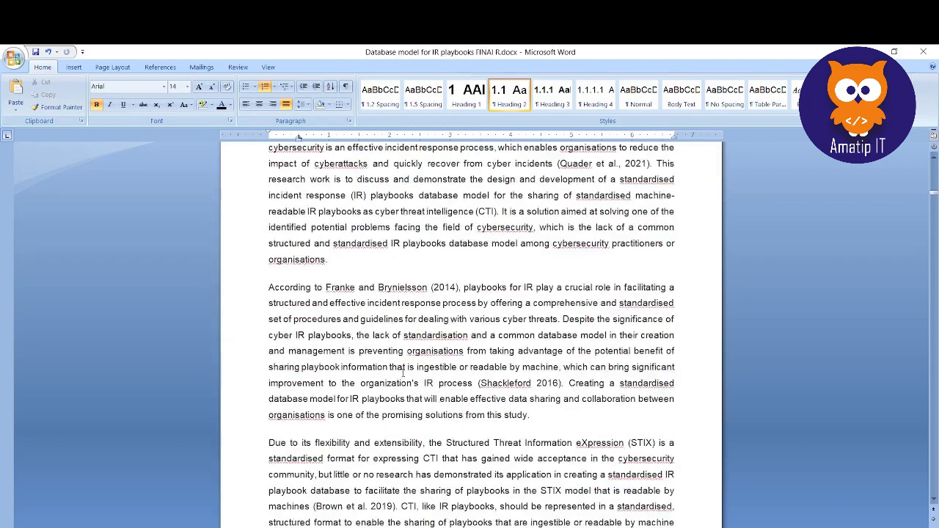
- Check which paragraph styles are applied to the LIST OF FIGURES and TABLE OF CONTENTS titles
scroll(403, 373, up, 20)
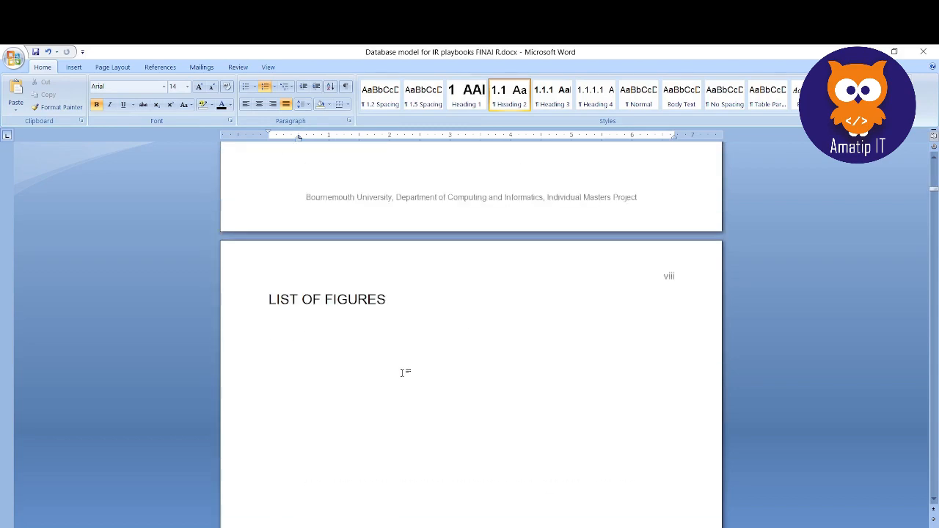
drag(396, 302, 260, 300)
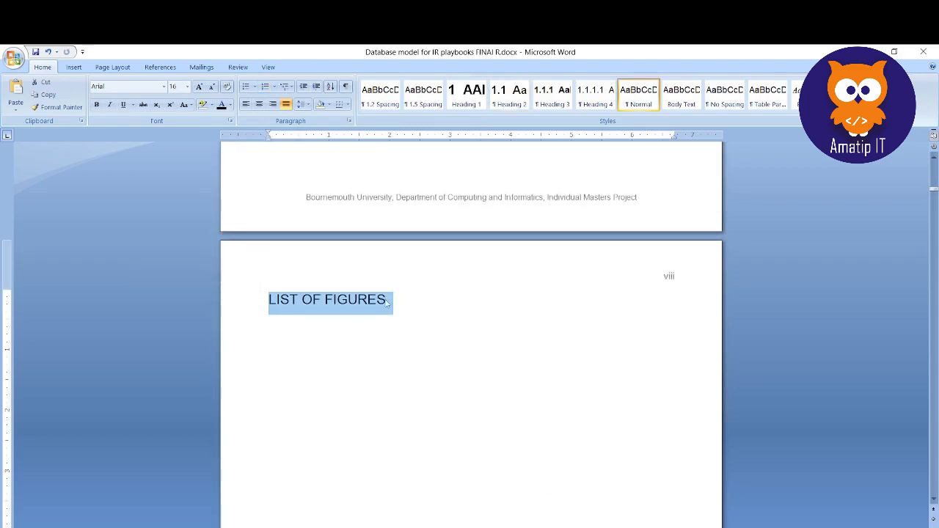
scroll(419, 289, up, 9)
scroll(419, 291, up, 2)
drag(400, 308, 262, 308)
scroll(419, 285, up, 3)
click(419, 302)
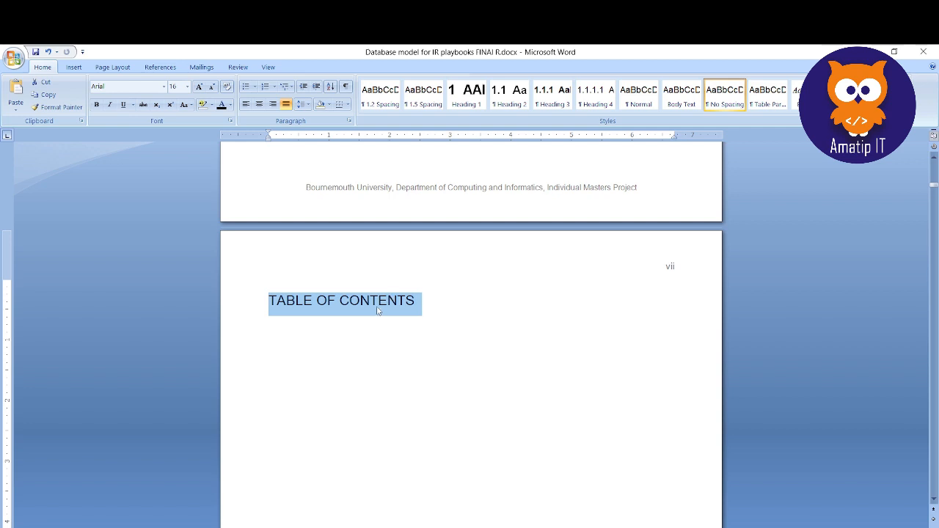
click(433, 301)
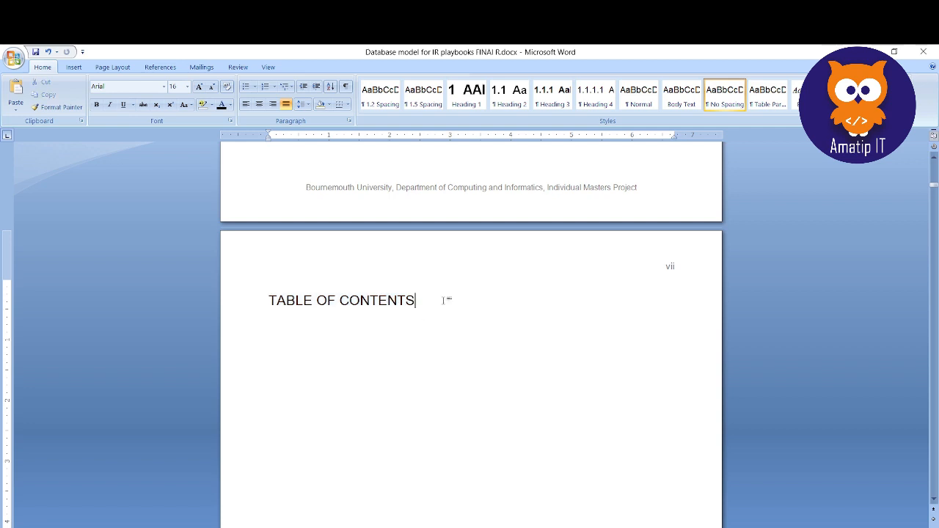
- Preview the Heading 1, Heading 2 and Heading 3 styles on the TABLE OF CONTENTS title without applying any
drag(445, 300, 279, 306)
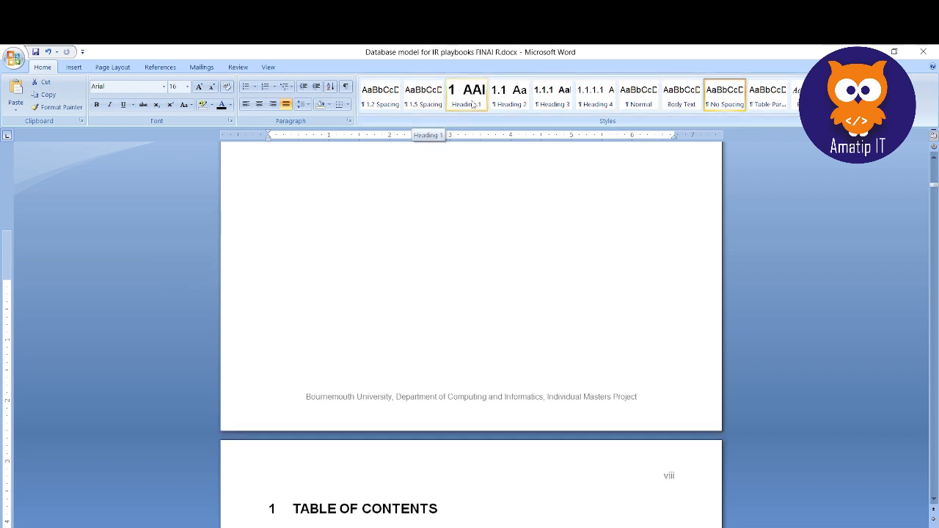
click(510, 94)
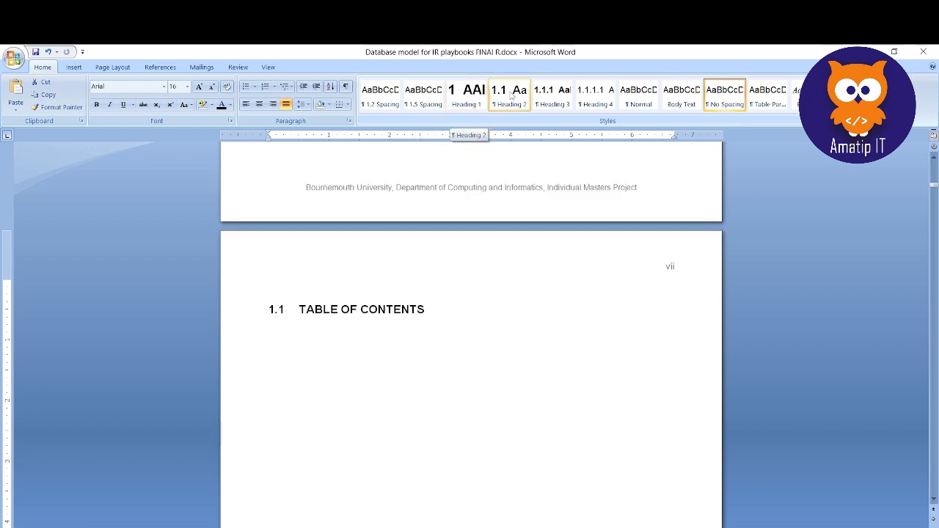
click(551, 94)
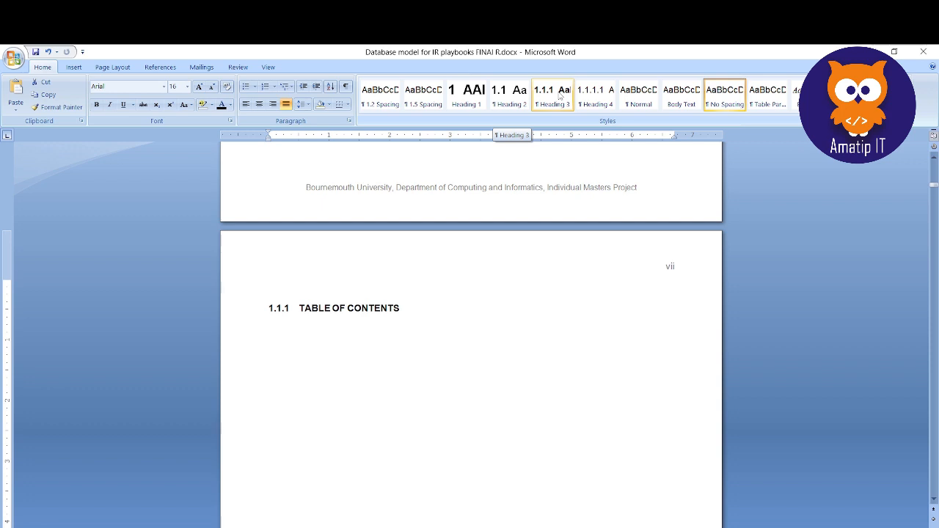
click(510, 94)
click(466, 94)
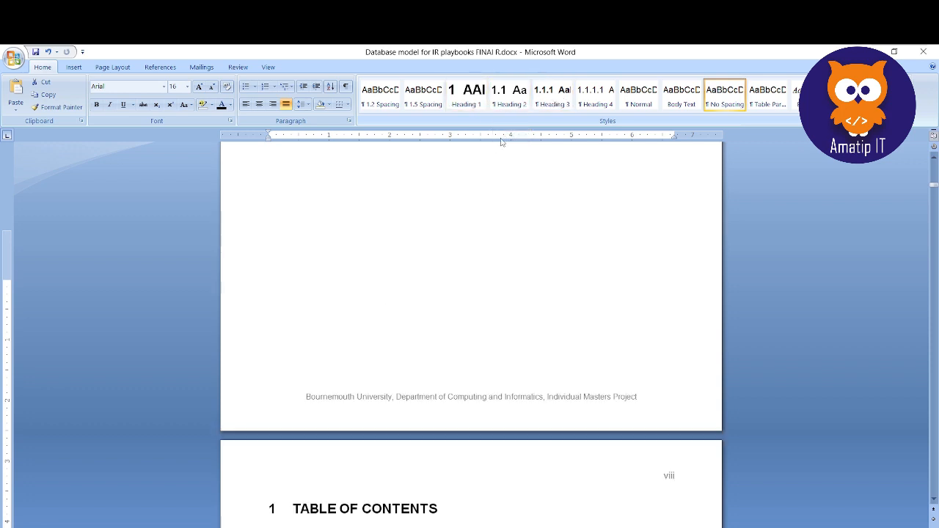
click(464, 301)
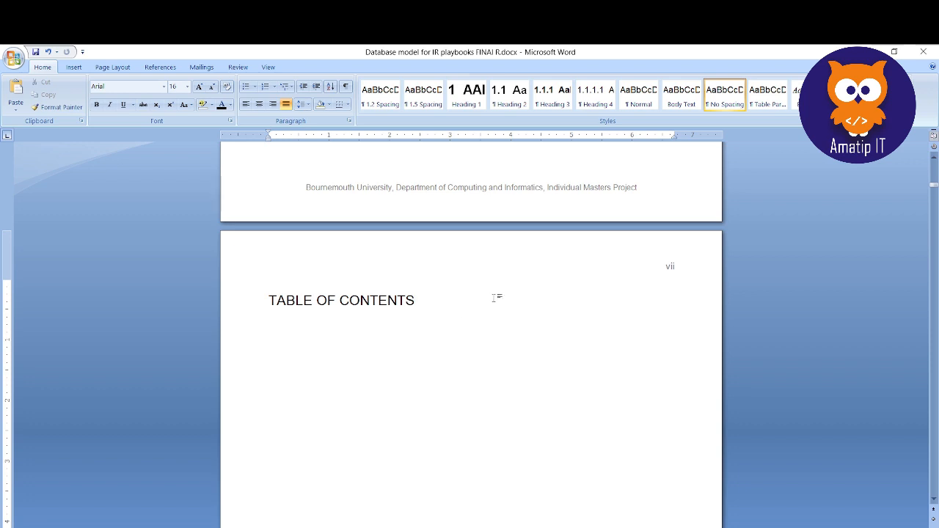
- Insert the Automatic Table 1 table of contents on a new line below the TABLE OF CONTENTS title
scroll(496, 384, up, 20)
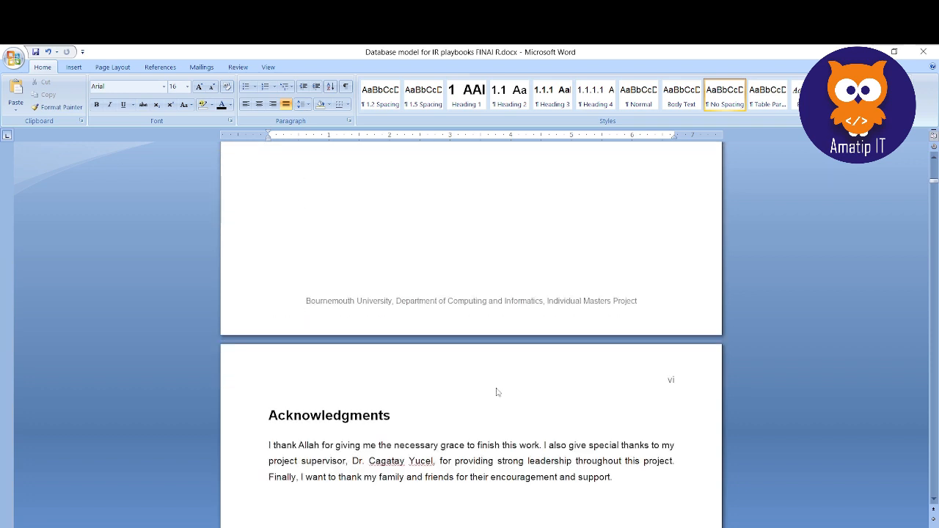
scroll(497, 387, up, 8)
scroll(497, 388, down, 9)
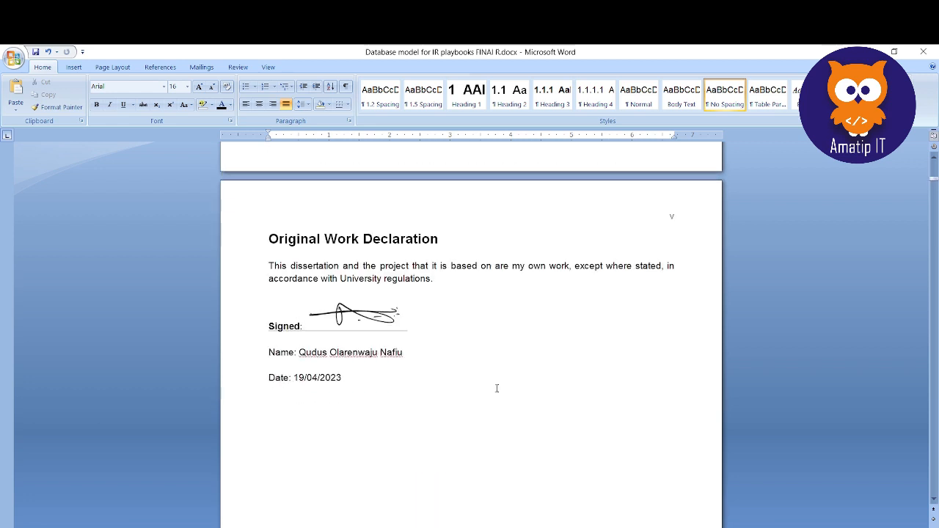
scroll(516, 426, down, 20)
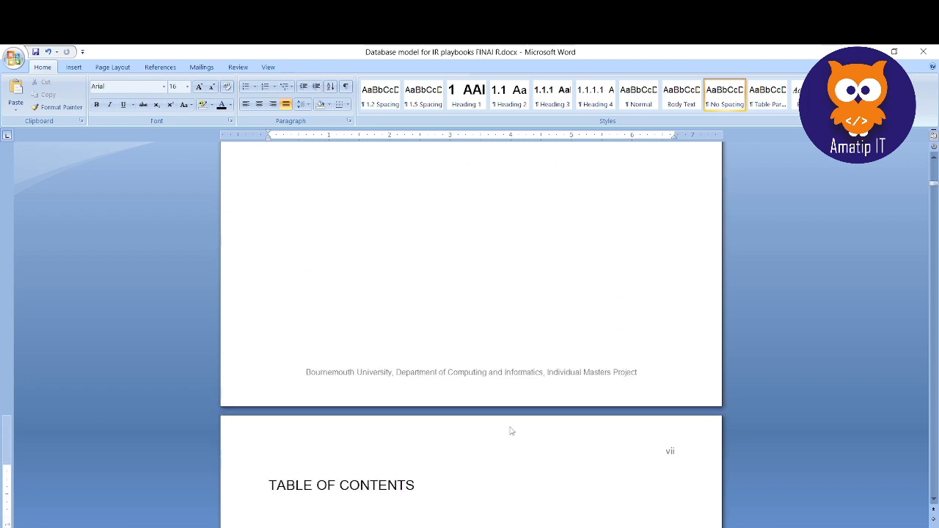
key(Return)
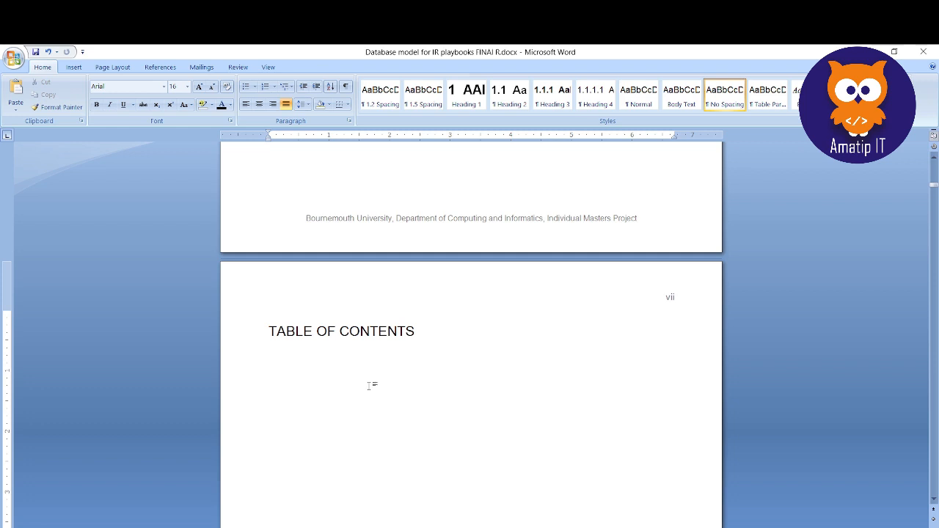
scroll(371, 386, down, 3)
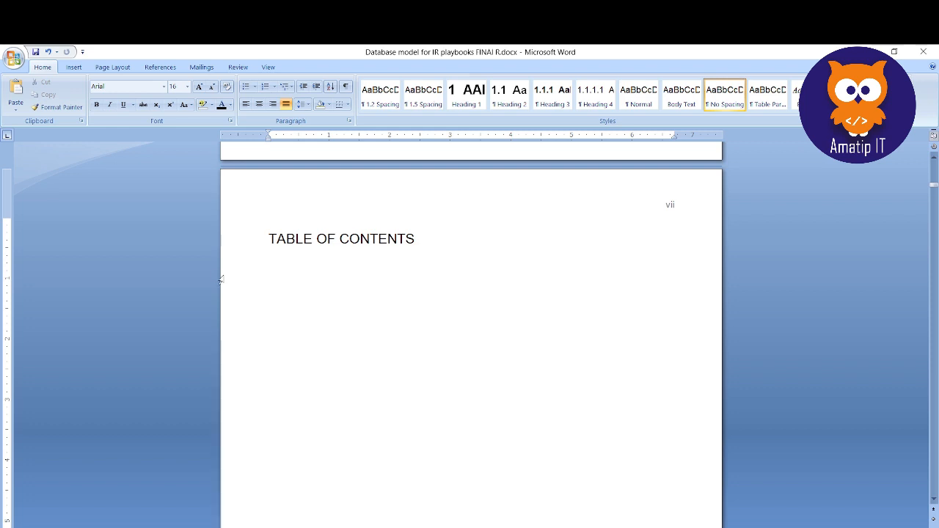
click(163, 67)
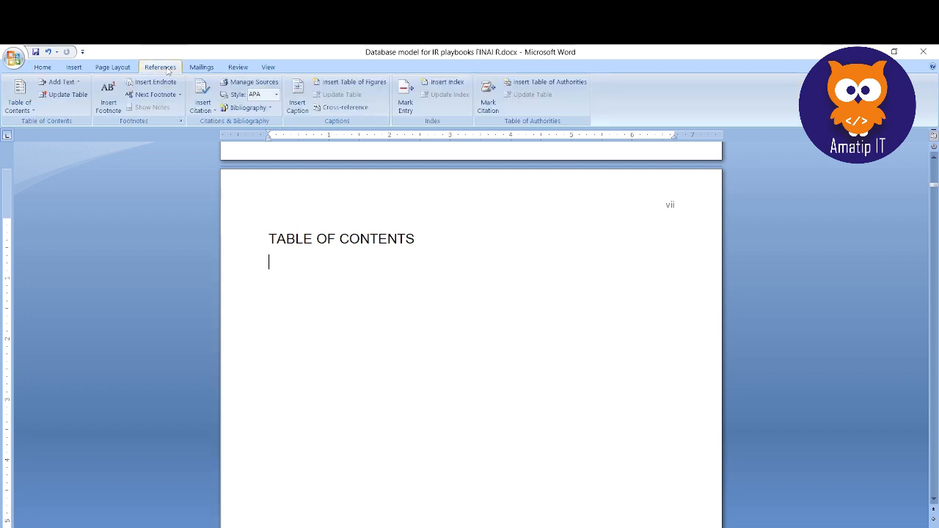
click(11, 108)
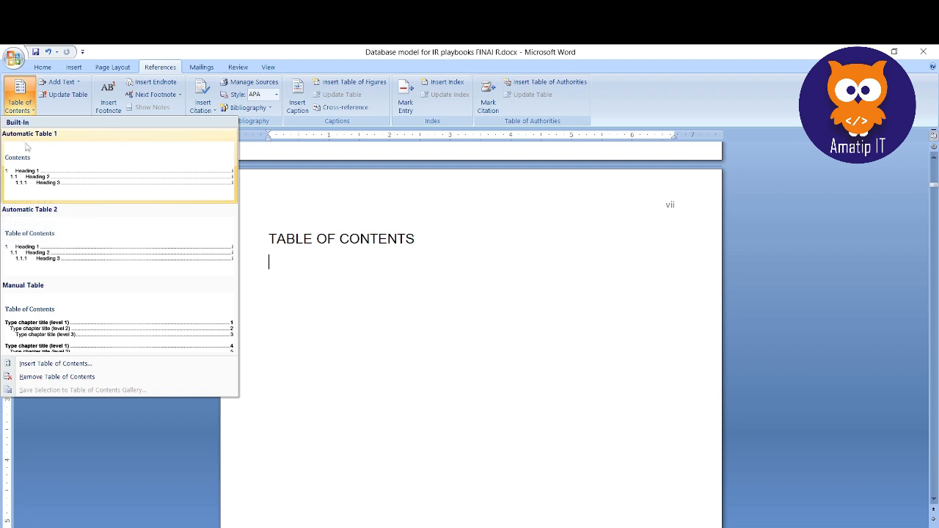
click(72, 152)
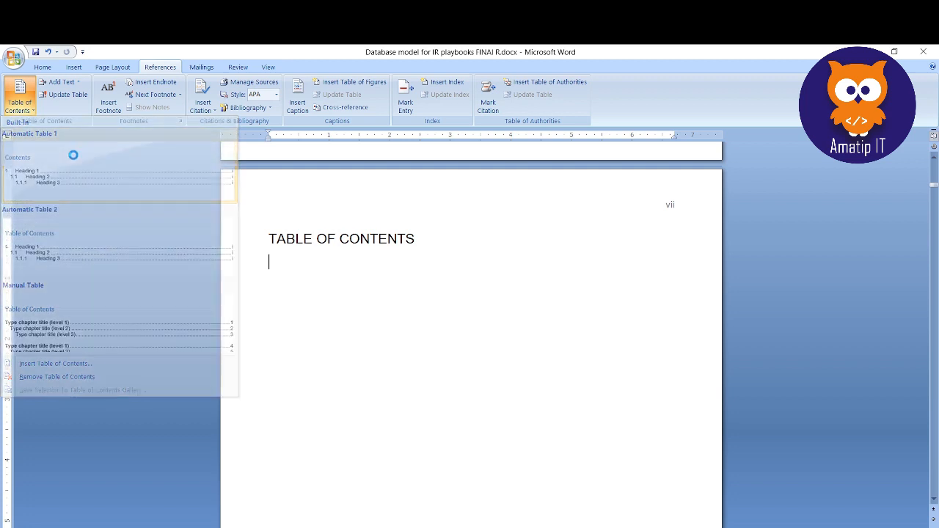
- Review the chapter and section entries of the generated table of contents, ending at its title
scroll(472, 310, up, 15)
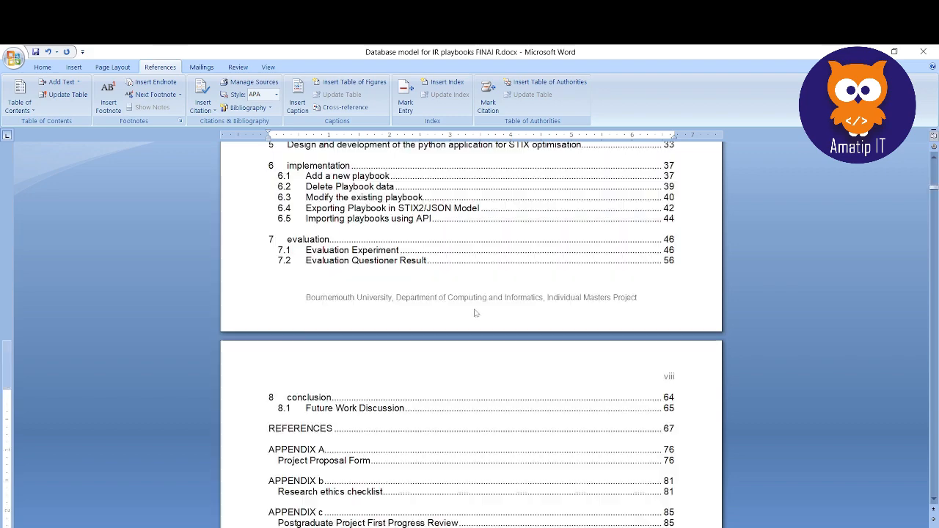
scroll(473, 311, up, 3)
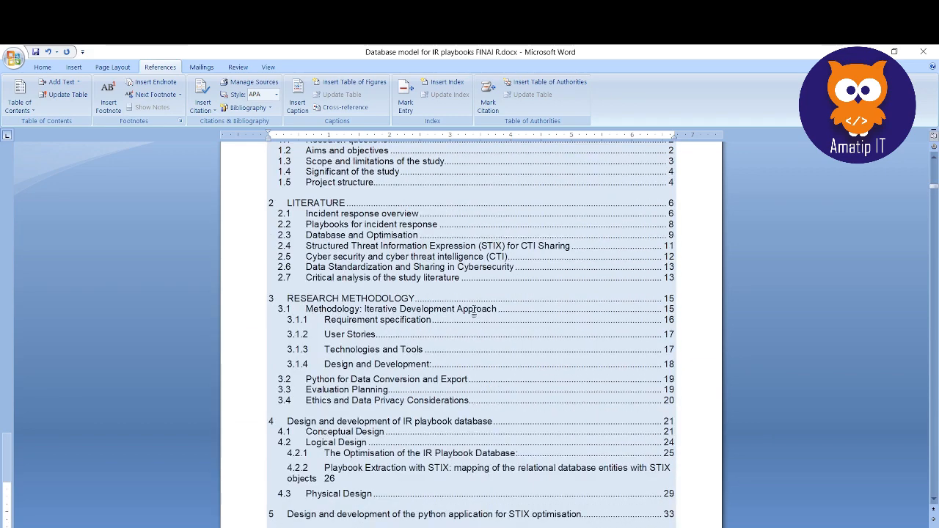
scroll(473, 311, up, 1)
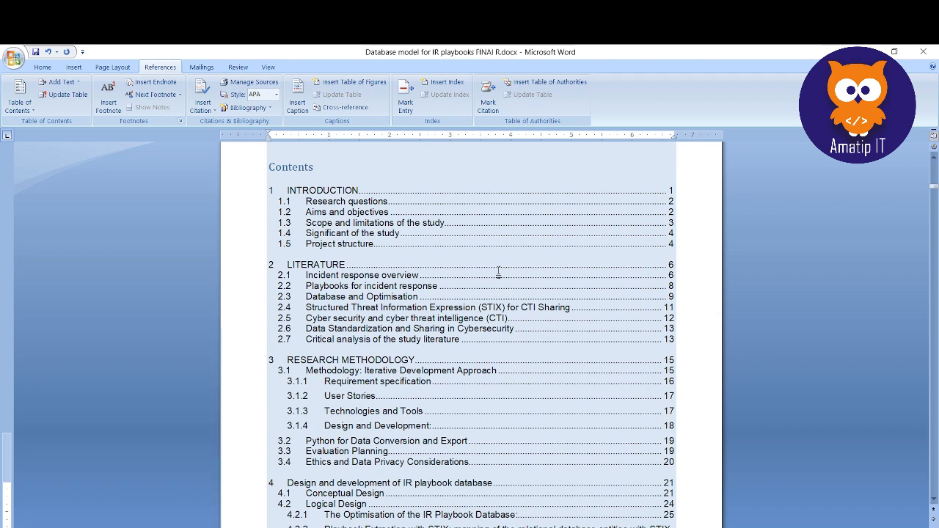
click(498, 272)
scroll(499, 308, down, 2)
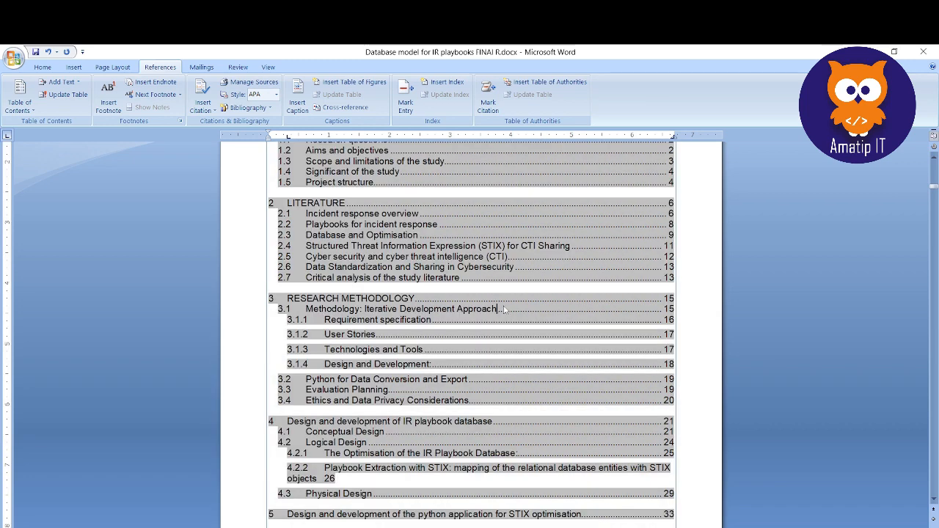
scroll(510, 309, up, 9)
click(485, 338)
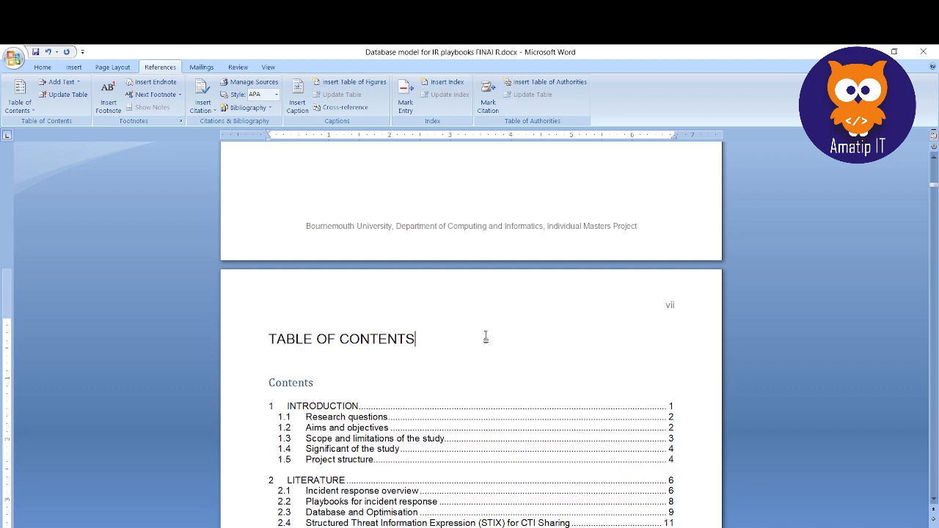
- Look through the pages following the table of contents, from LIST OF FIGURES to the aims and objectives in the Introduction
scroll(660, 360, down, 20)
scroll(656, 335, up, 17)
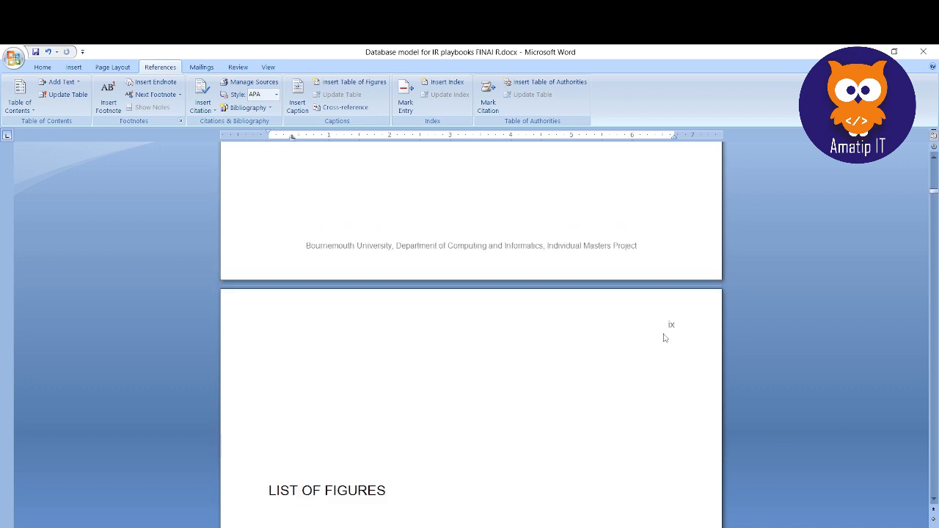
scroll(669, 329, up, 15)
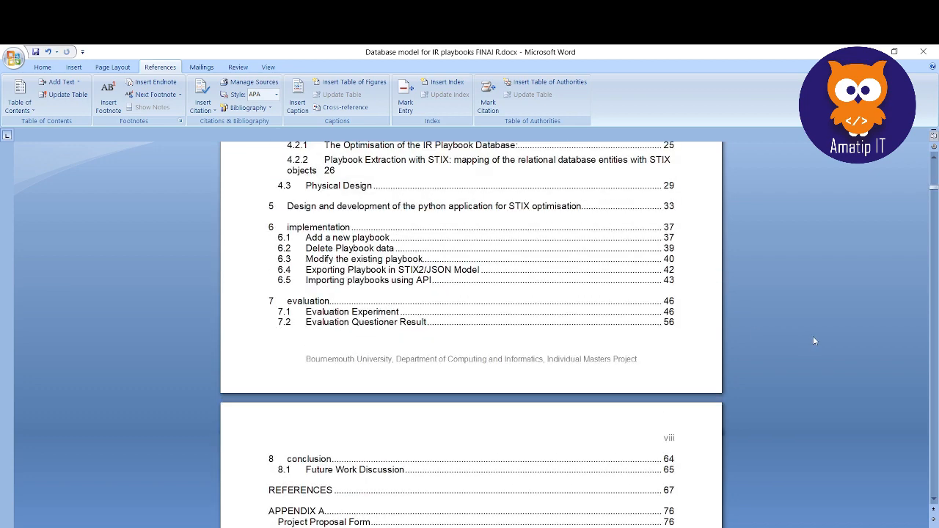
scroll(813, 340, down, 20)
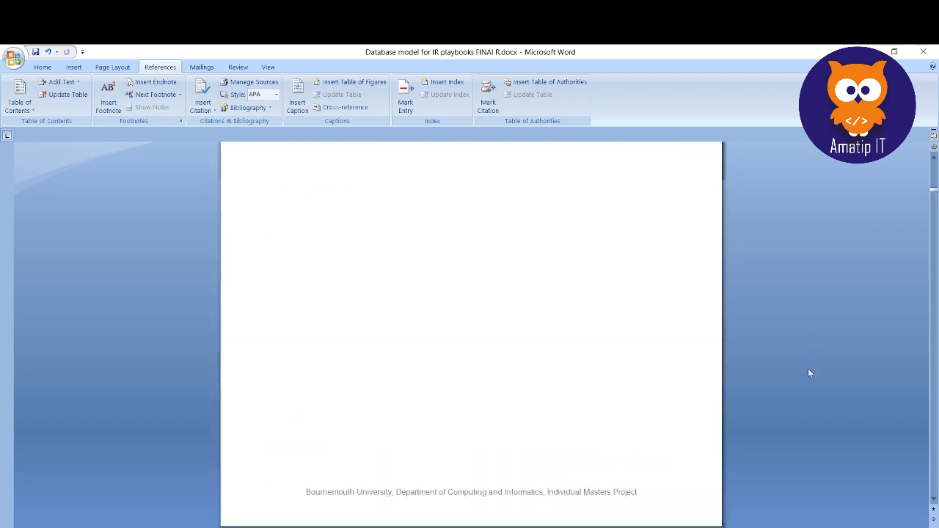
scroll(808, 370, down, 20)
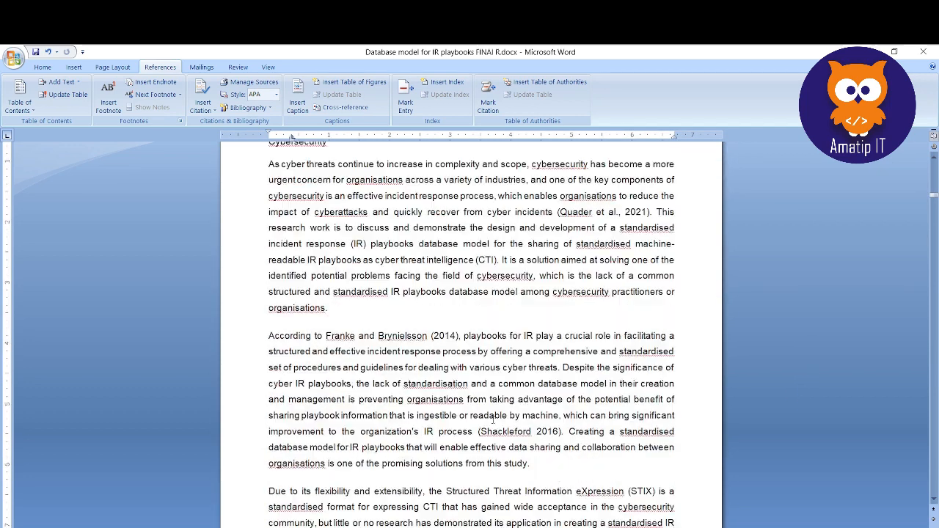
scroll(356, 363, up, 4)
scroll(516, 416, down, 9)
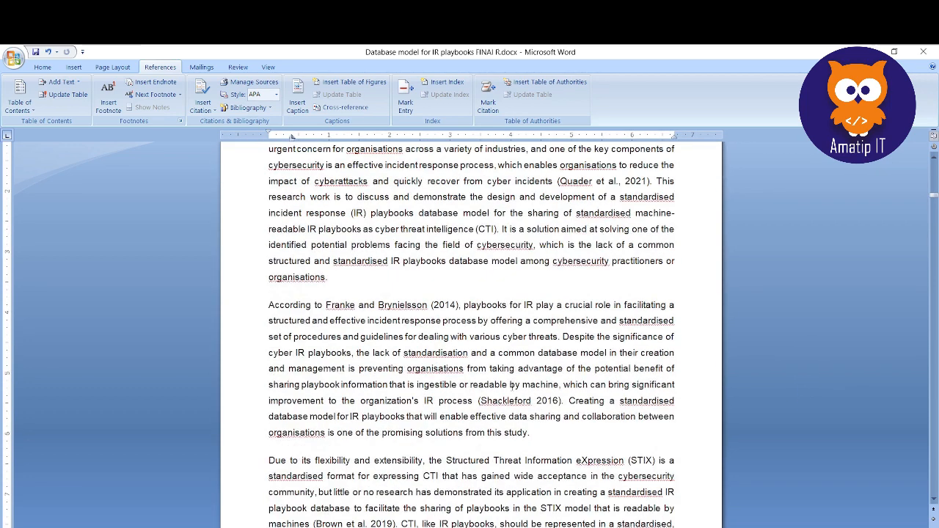
scroll(517, 416, down, 20)
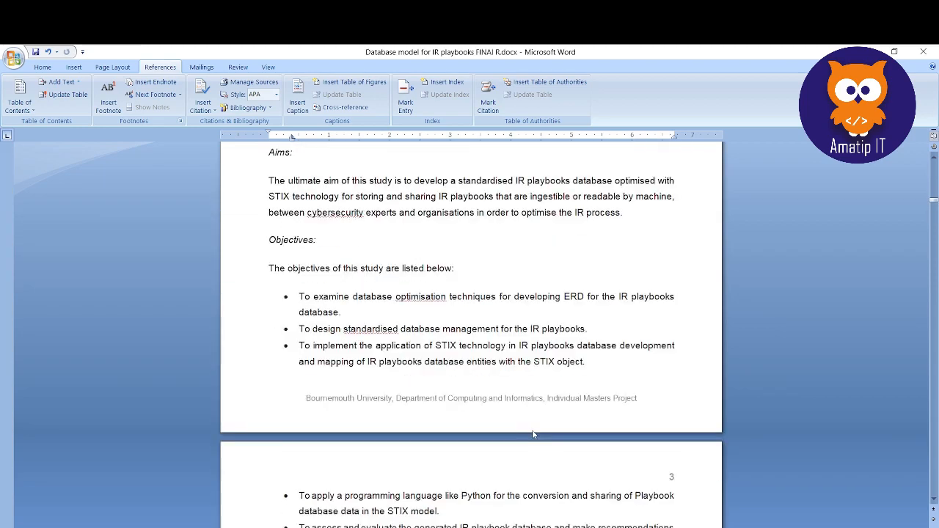
scroll(832, 405, up, 20)
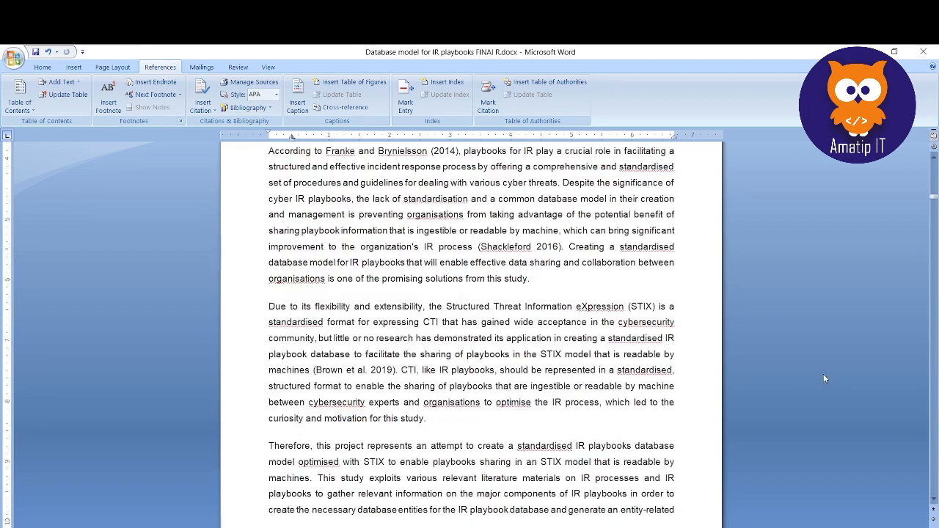
scroll(818, 378, up, 15)
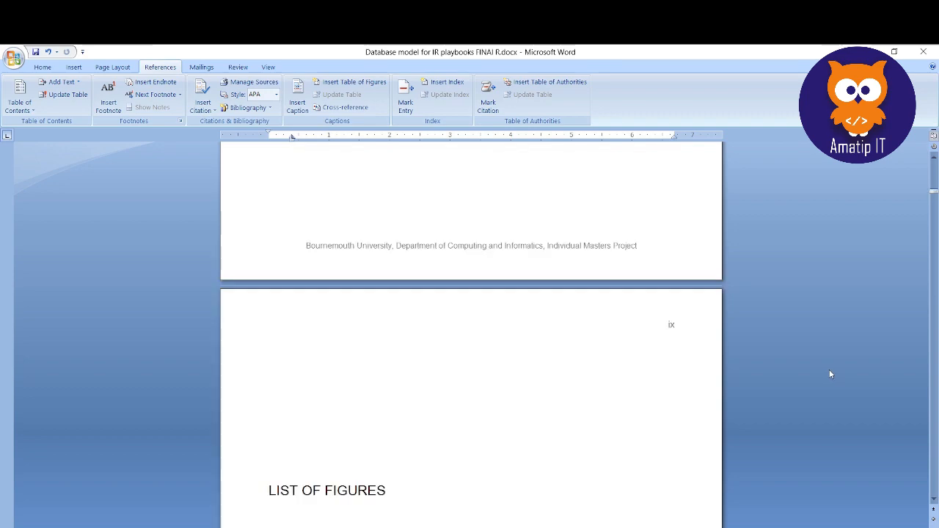
- Go back to the generated table of contents and examine its entries and page numbers, placing the cursor inside it
scroll(829, 377, up, 15)
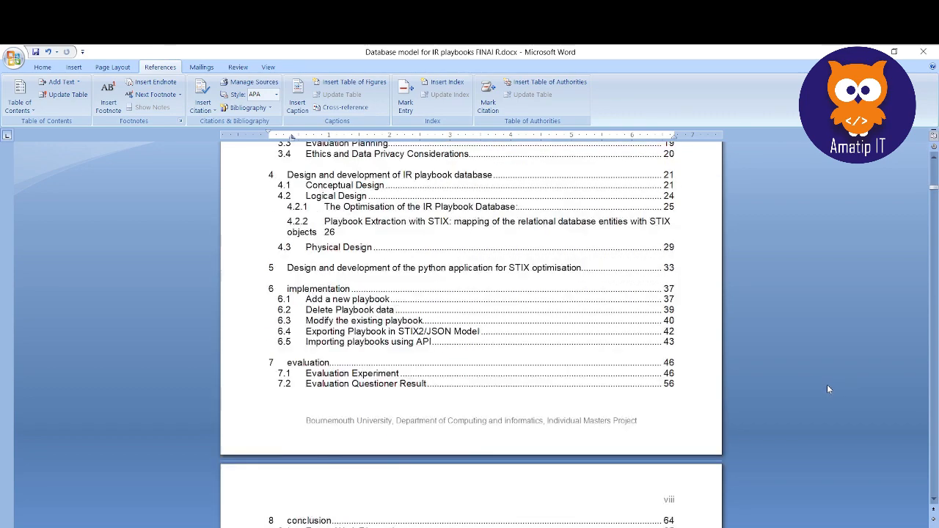
scroll(830, 369, up, 8)
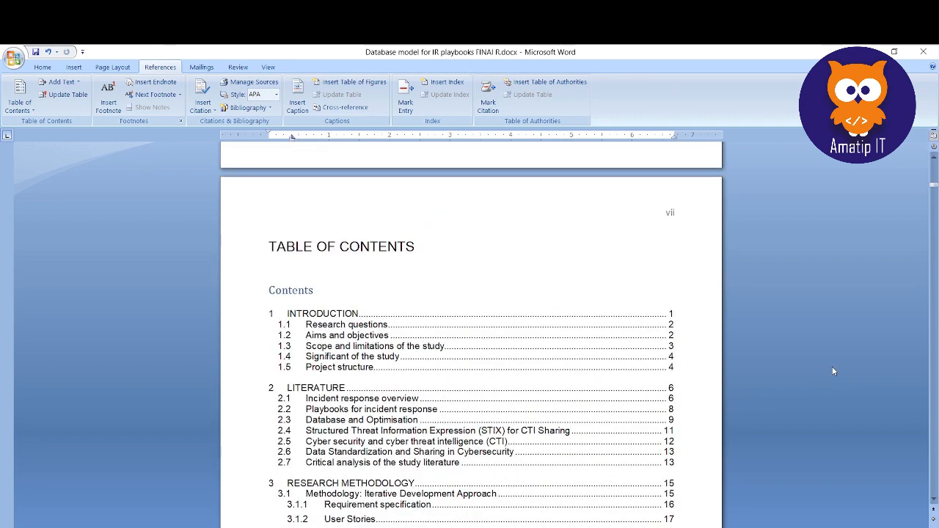
scroll(833, 374, down, 5)
scroll(837, 385, up, 3)
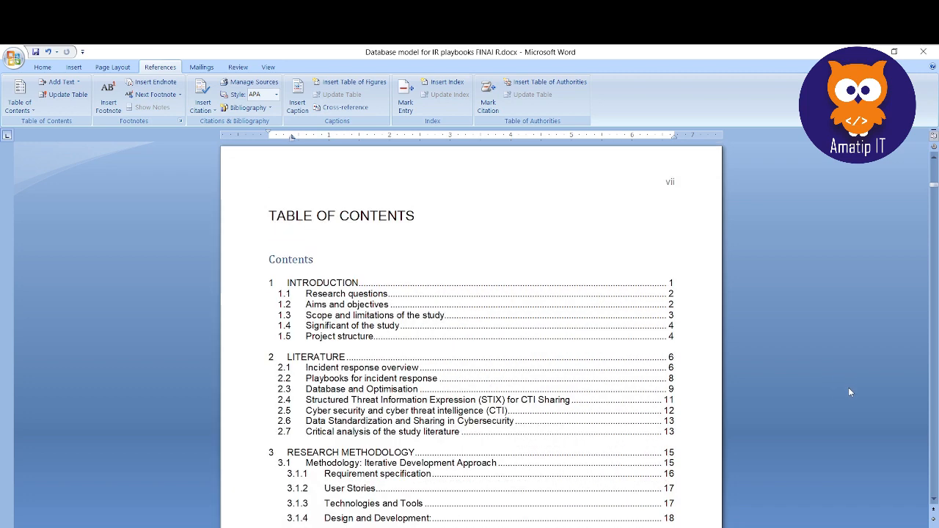
click(484, 375)
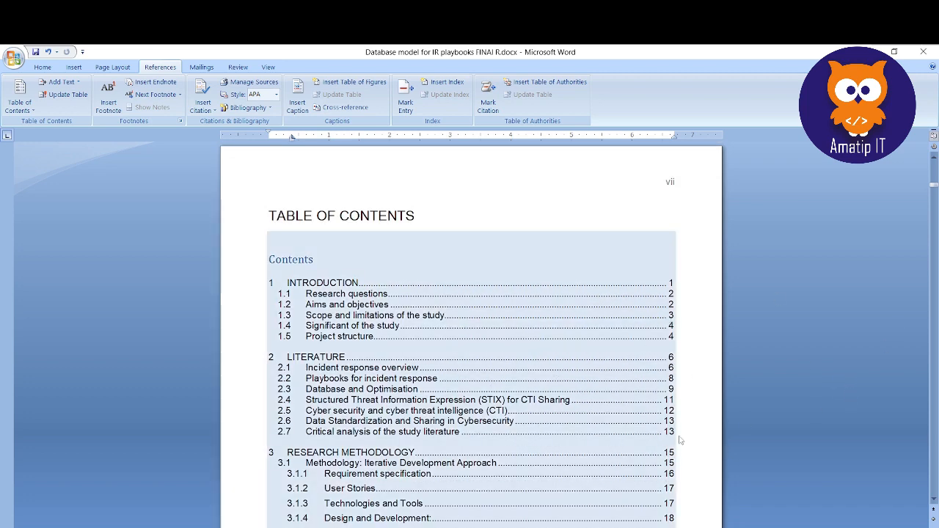
click(870, 375)
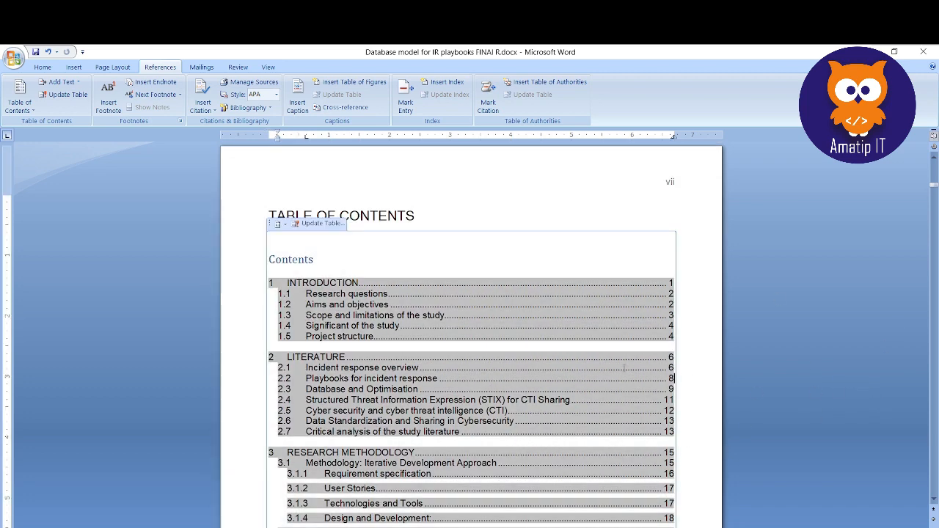
- Update the generated table of contents field with the Update entire table option
click(525, 332)
mouse_move(662, 229)
mouse_down()
mouse_move(653, 248)
mouse_move(604, 280)
mouse_up()
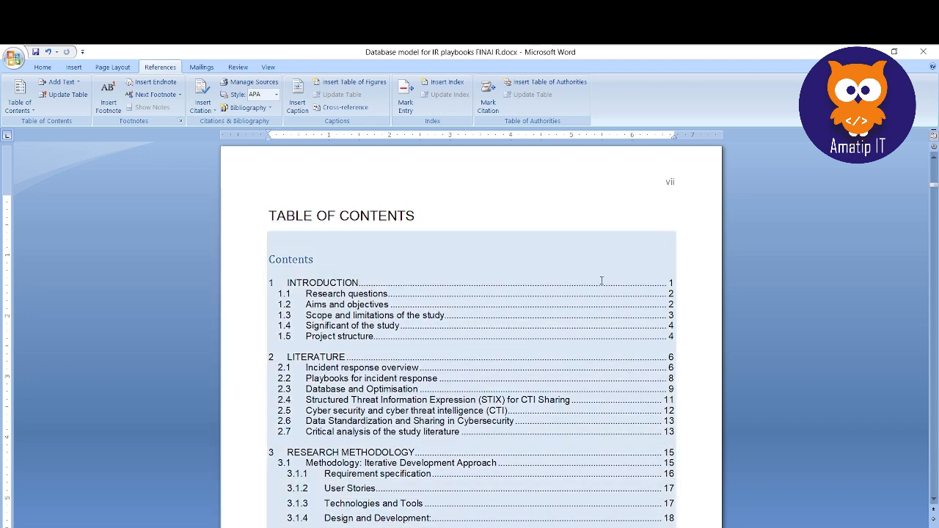
right_click(325, 266)
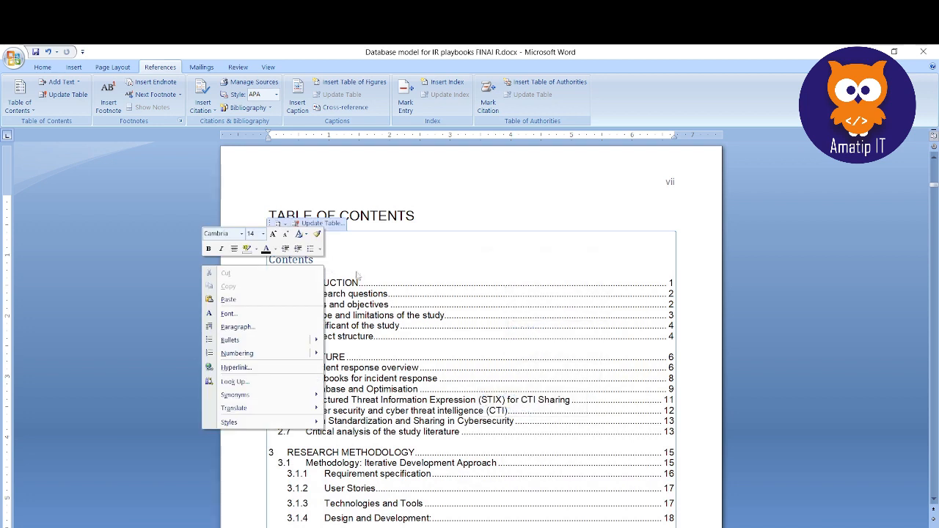
click(422, 314)
right_click(421, 314)
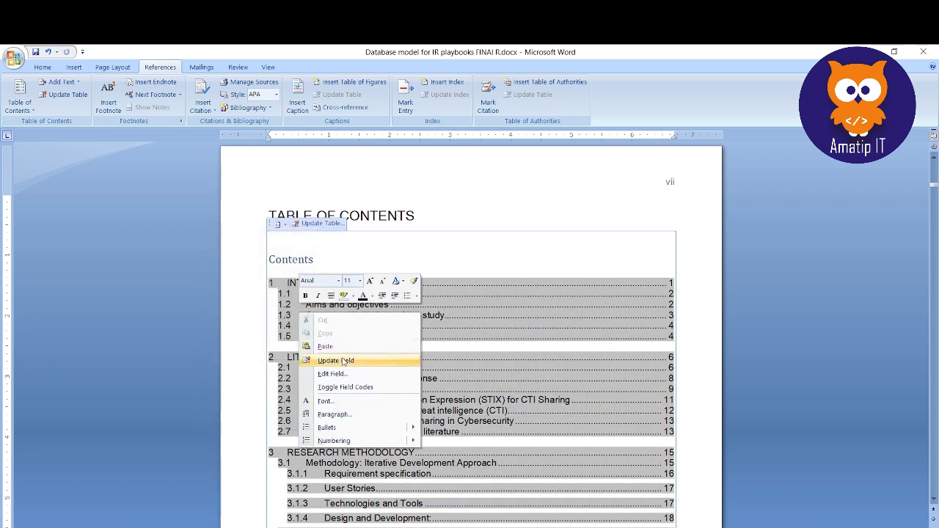
click(393, 364)
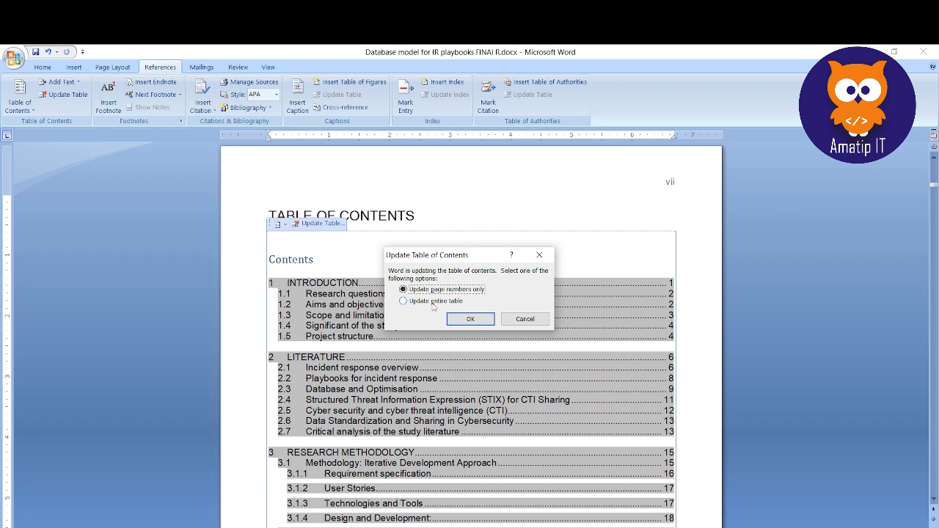
click(434, 303)
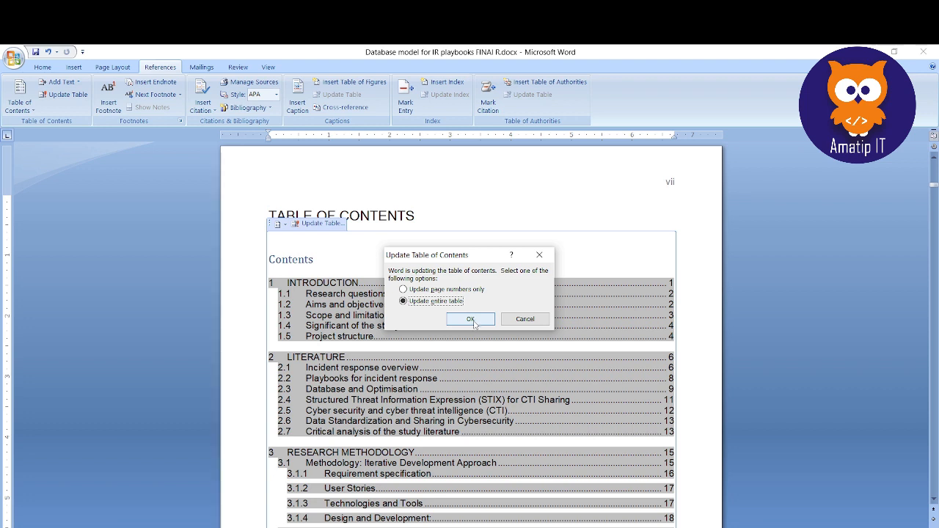
click(471, 319)
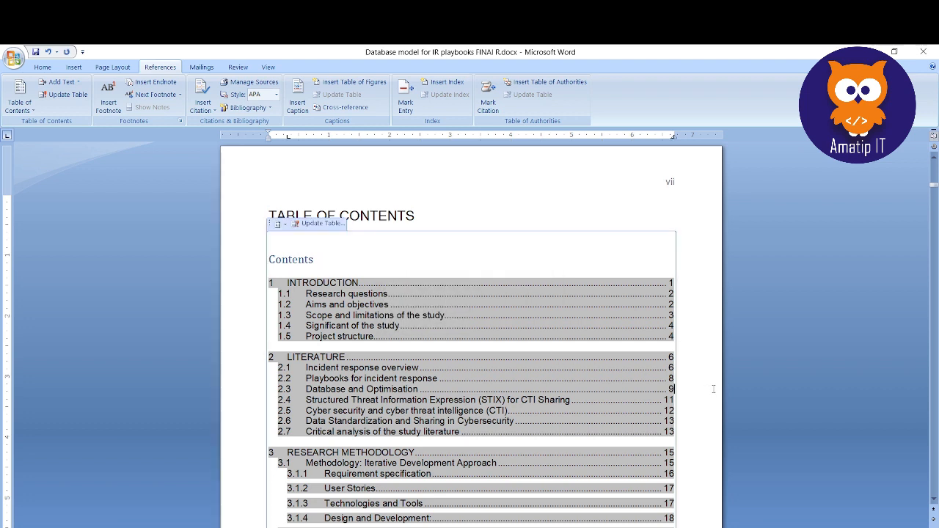
- Review the updated table of contents through to the LIST OF FIGURES page, then place the cursor back at the TABLE OF CONTENTS title
scroll(713, 389, down, 15)
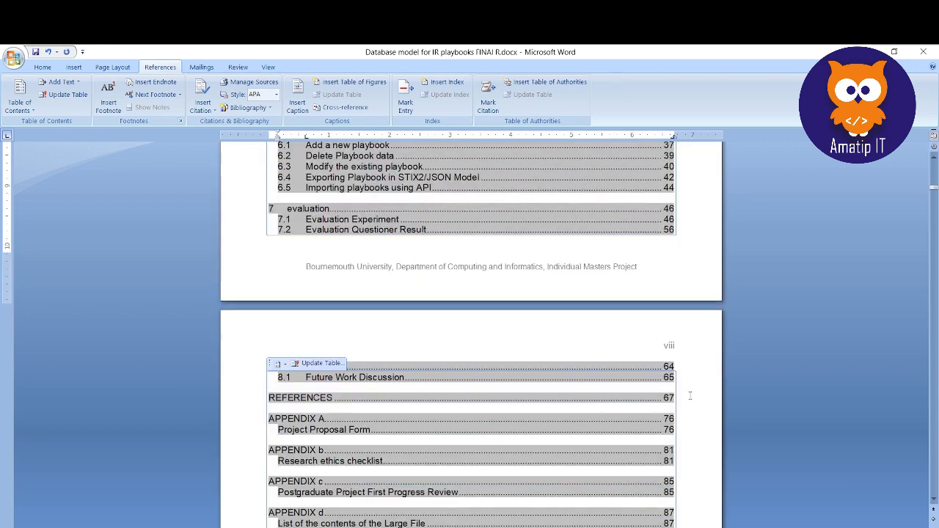
scroll(690, 396, down, 17)
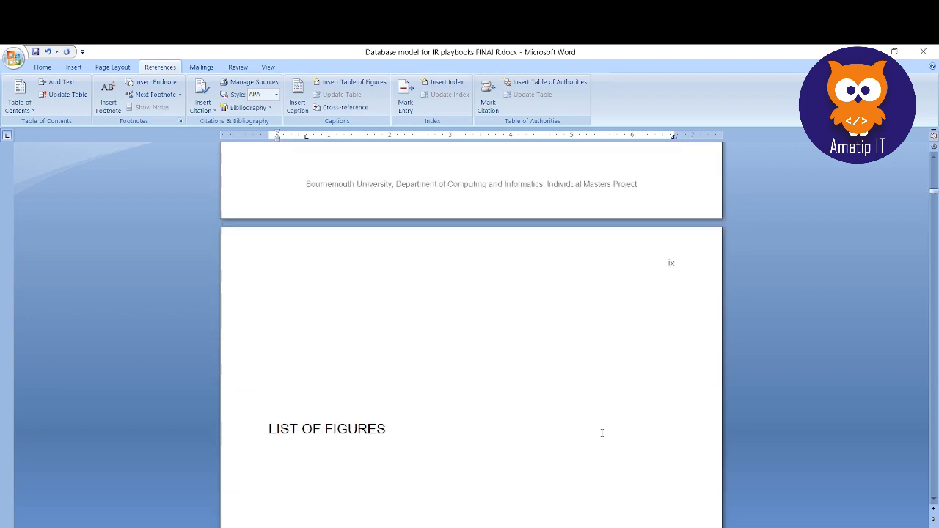
scroll(602, 433, down, 5)
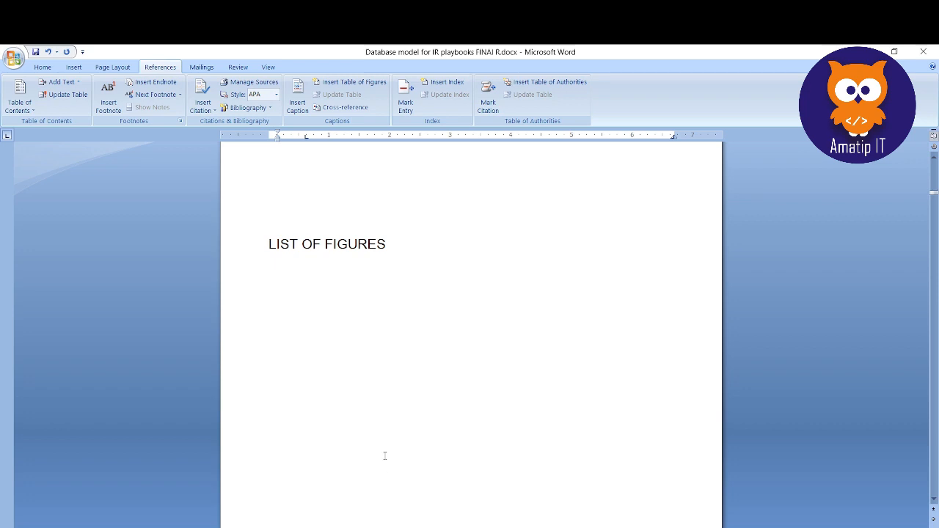
key(Up)
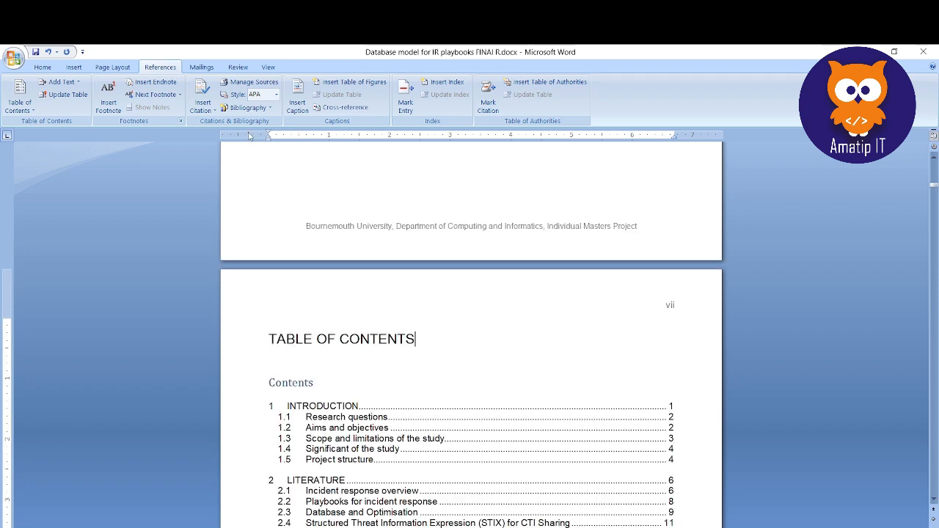
click(394, 323)
scroll(400, 316, down, 3)
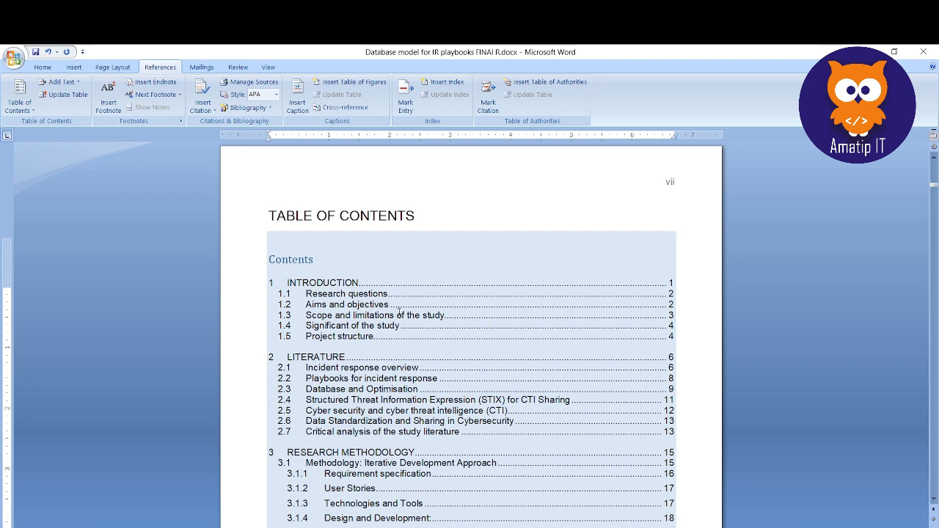
scroll(345, 252, down, 1)
click(576, 189)
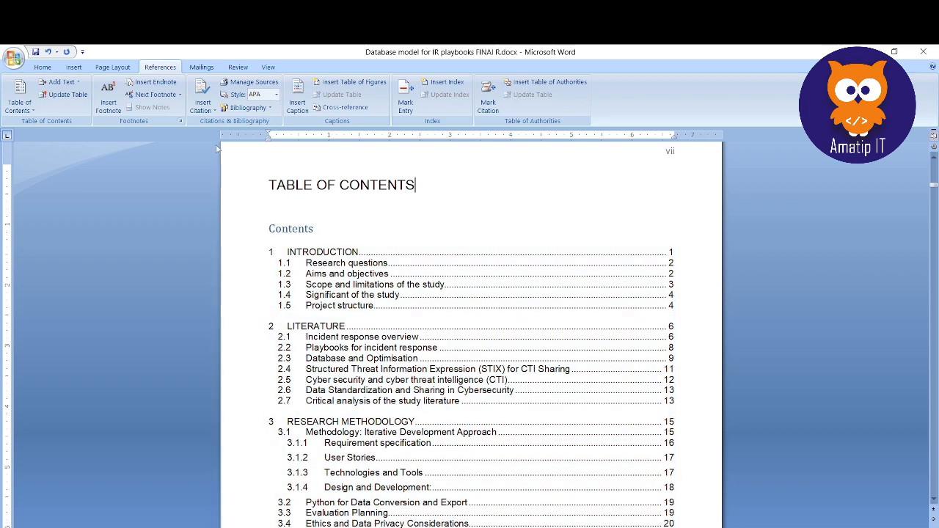
- Turn on the Document Map to show the thesis's heading structure beside the pages
click(266, 68)
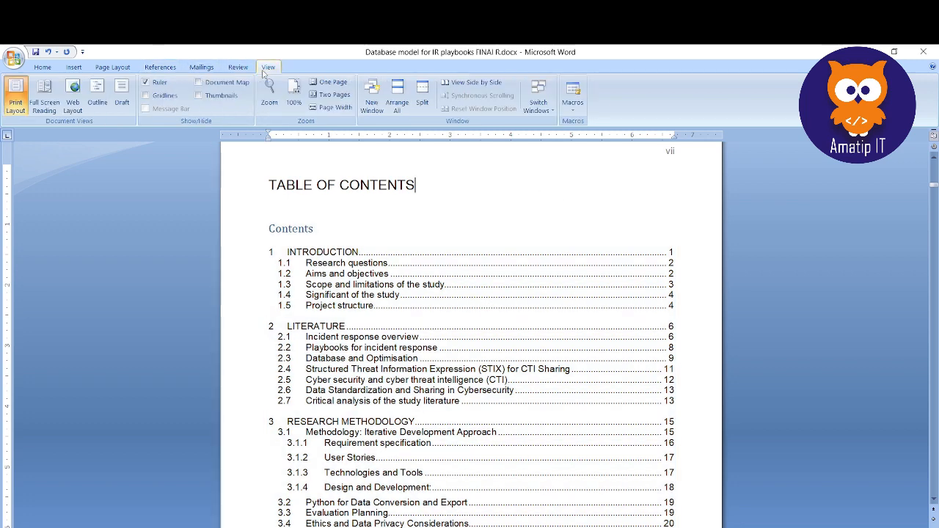
key(Down)
key(Up)
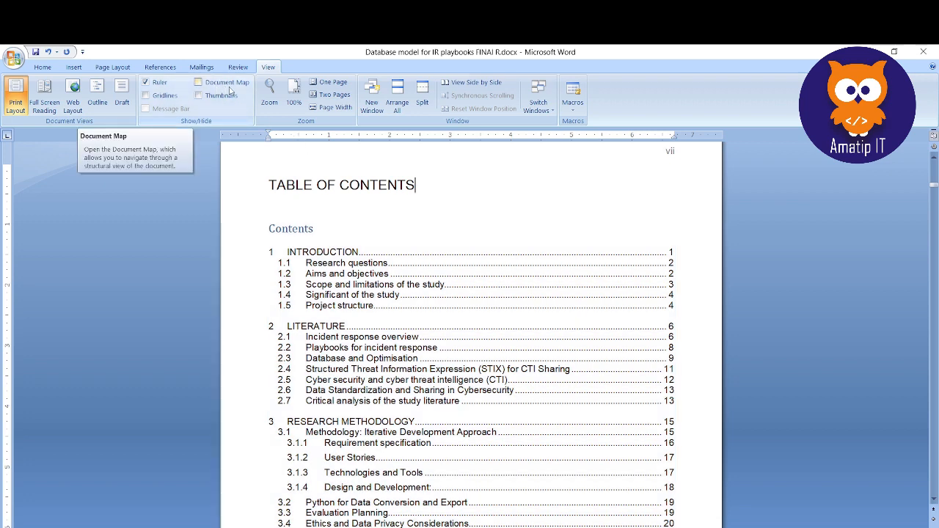
click(228, 84)
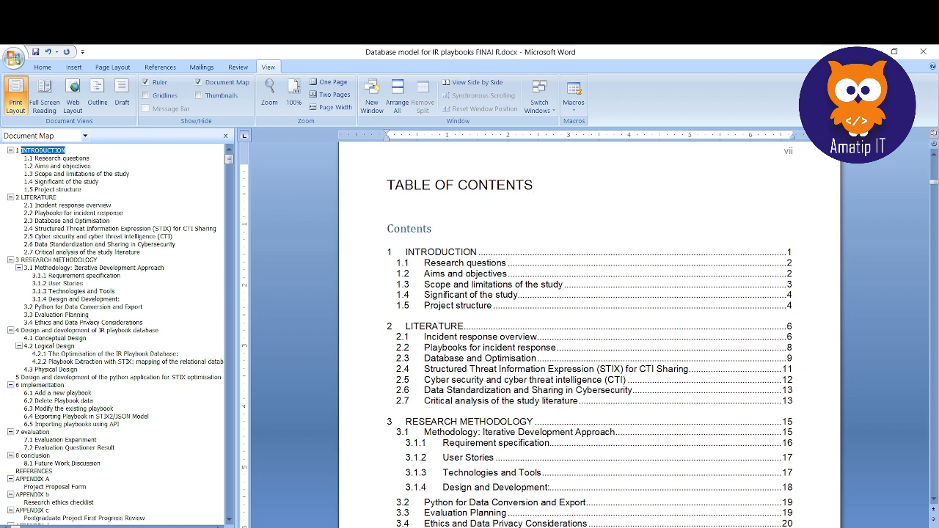
- Navigate with the Document Map between sections such as 2.5 Cyber security and cyber threat intelligence (CTI), 6.5 Importing playbooks using API and 3.1.4 Design and Development
click(78, 300)
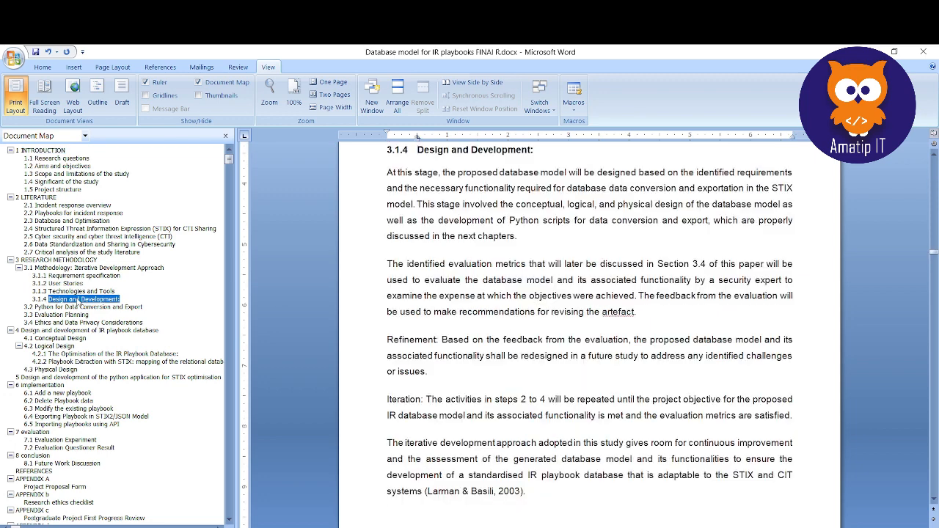
click(80, 291)
click(82, 237)
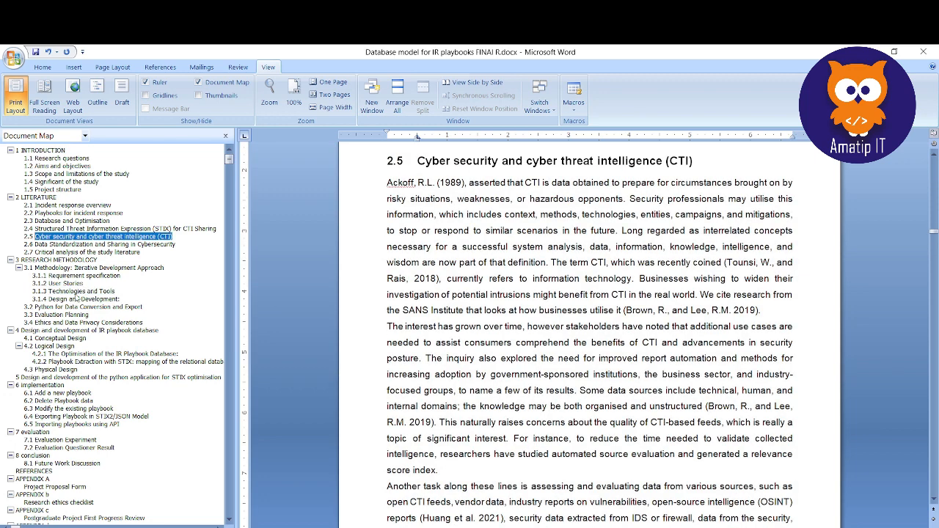
click(78, 362)
click(76, 424)
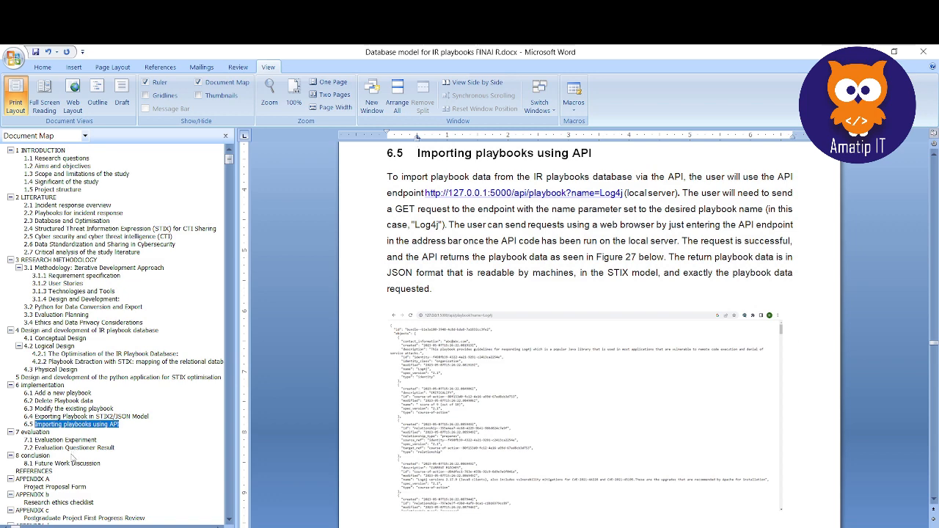
click(70, 463)
click(76, 365)
click(86, 299)
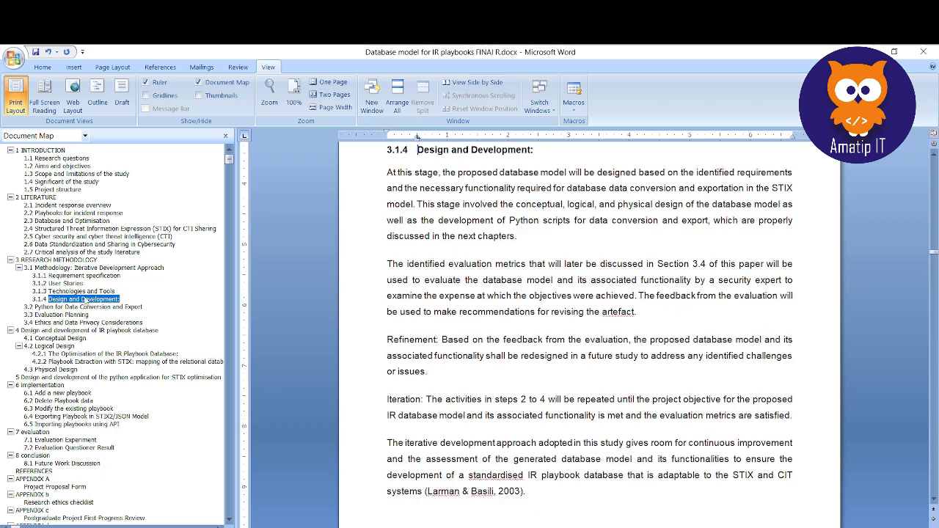
- Visit more sections through the Document Map, including 2.1 Incident response overview, 8.1 Future Work Discussion, 3.2, 6.2 Delete Playbook data and 3.1.2 User Stories
click(87, 208)
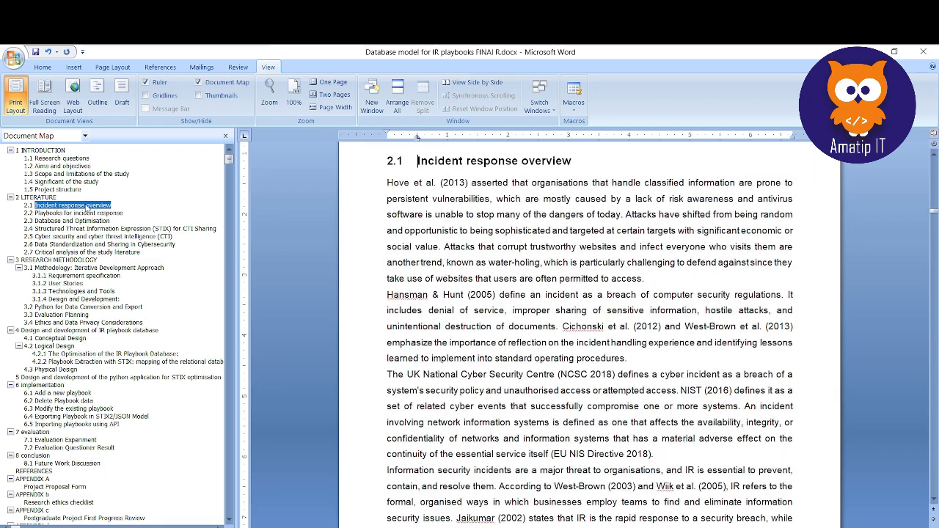
click(78, 463)
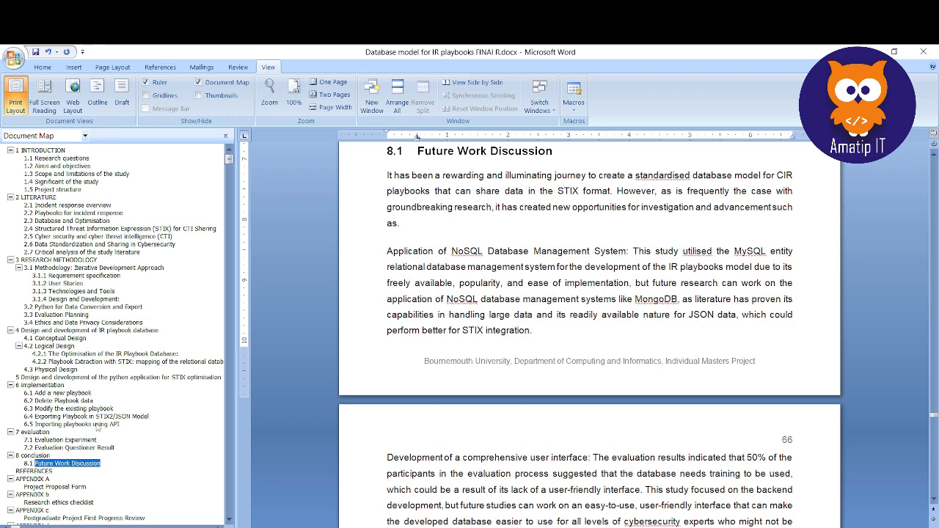
click(120, 348)
click(93, 308)
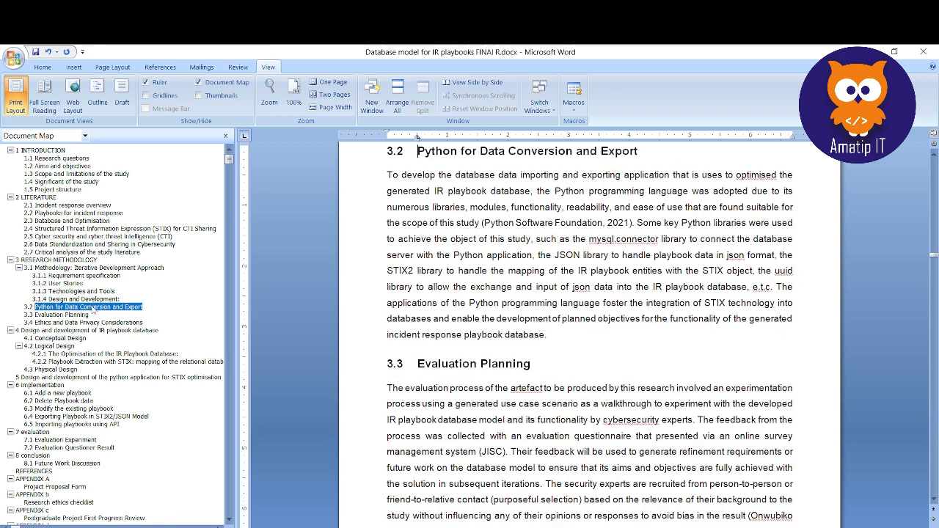
click(79, 362)
click(68, 401)
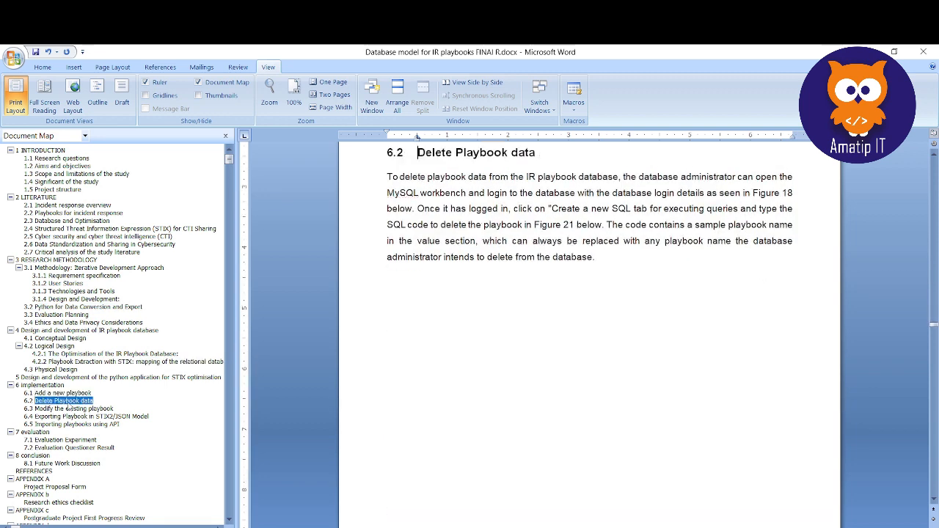
click(73, 338)
click(84, 286)
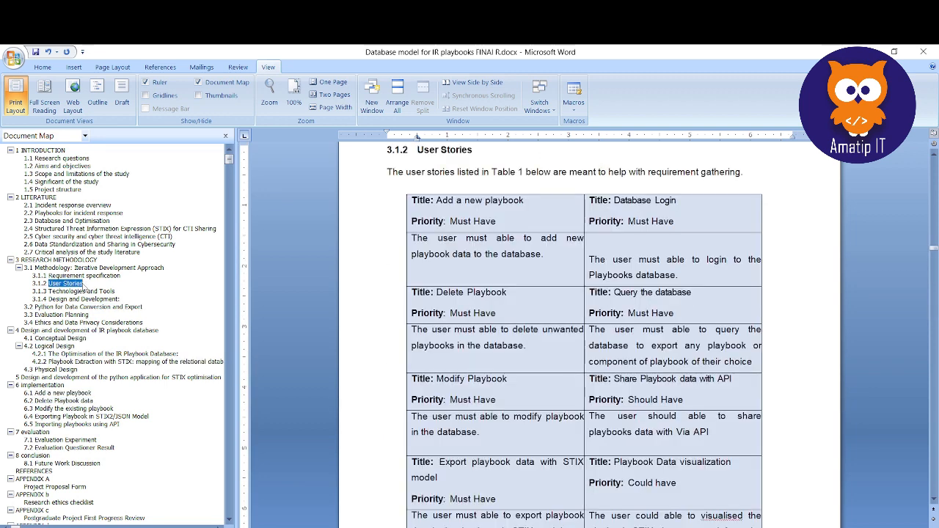